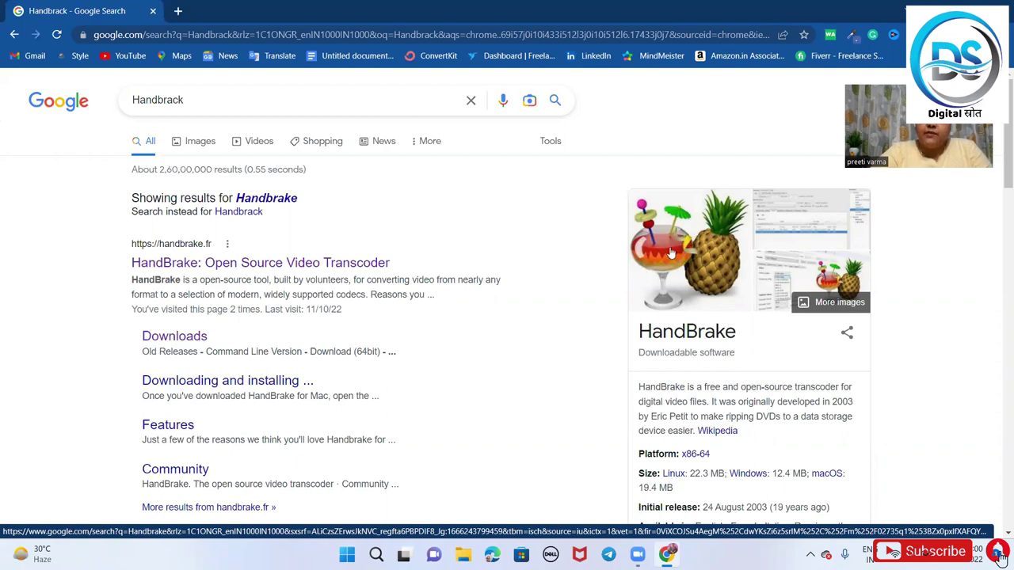
Open the HandBrake website from the search results and start downloading HandBrake 1.5.1 for Windows
scroll(561, 310, down, 1)
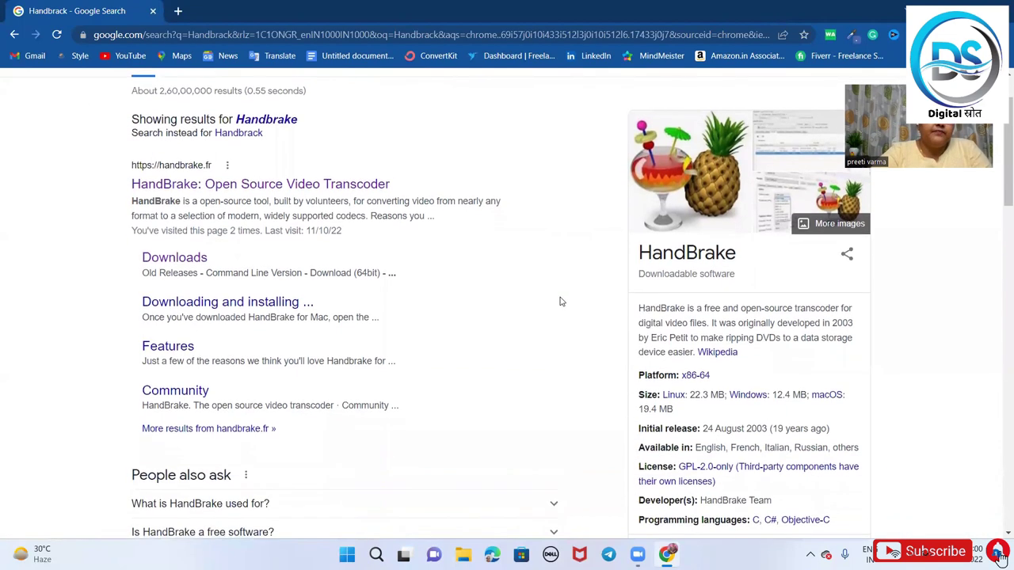
click(236, 183)
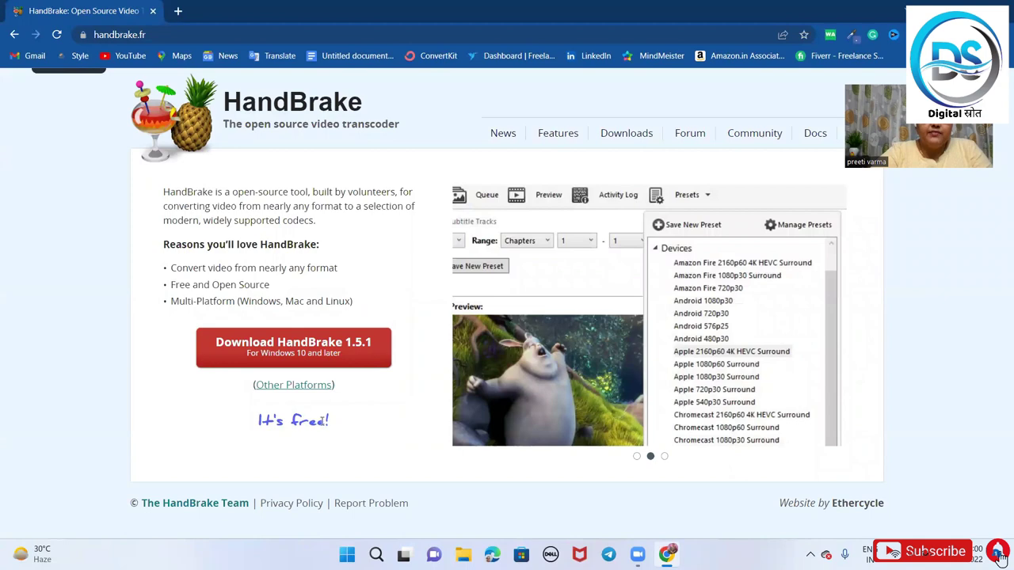
click(298, 366)
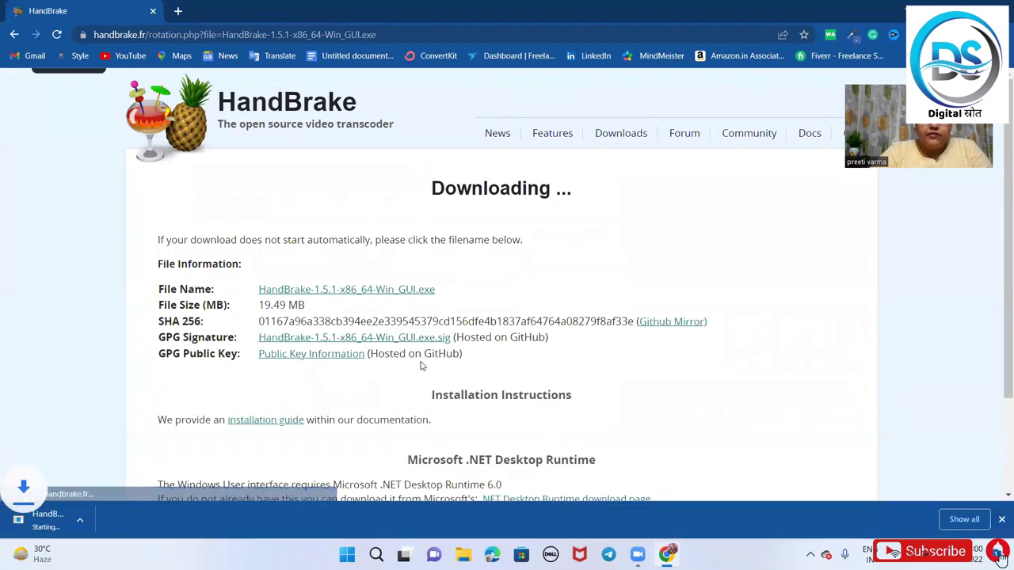
scroll(421, 366, down, 1)
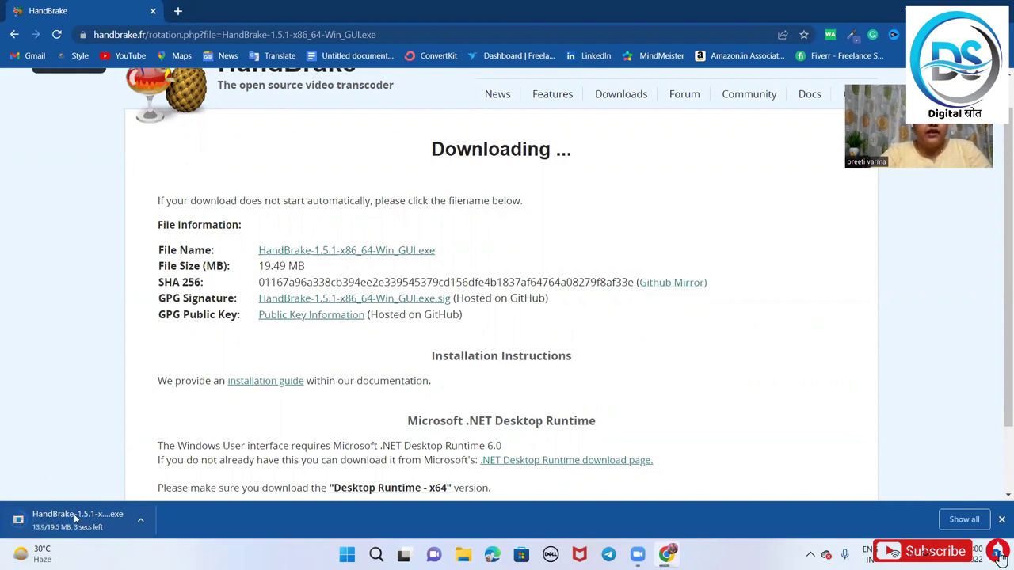
Cancel the HandBrake installer download and return to the Google search results
click(140, 523)
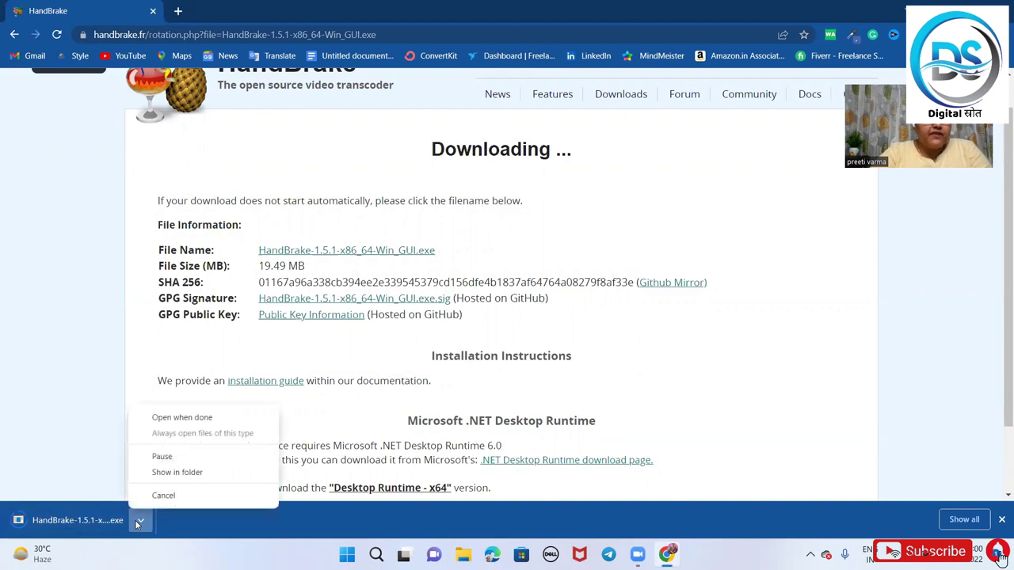
click(164, 496)
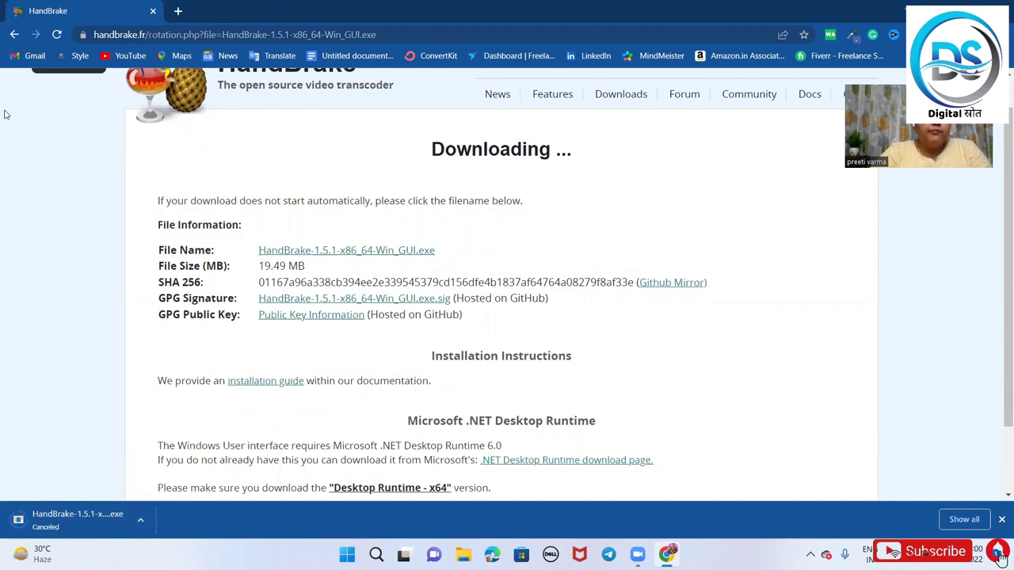
click(14, 35)
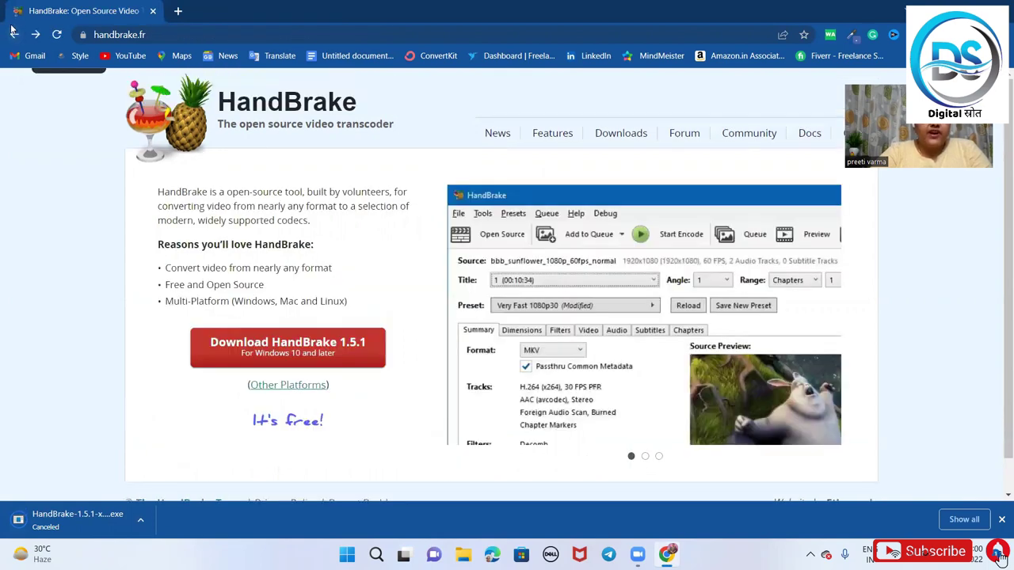
click(14, 35)
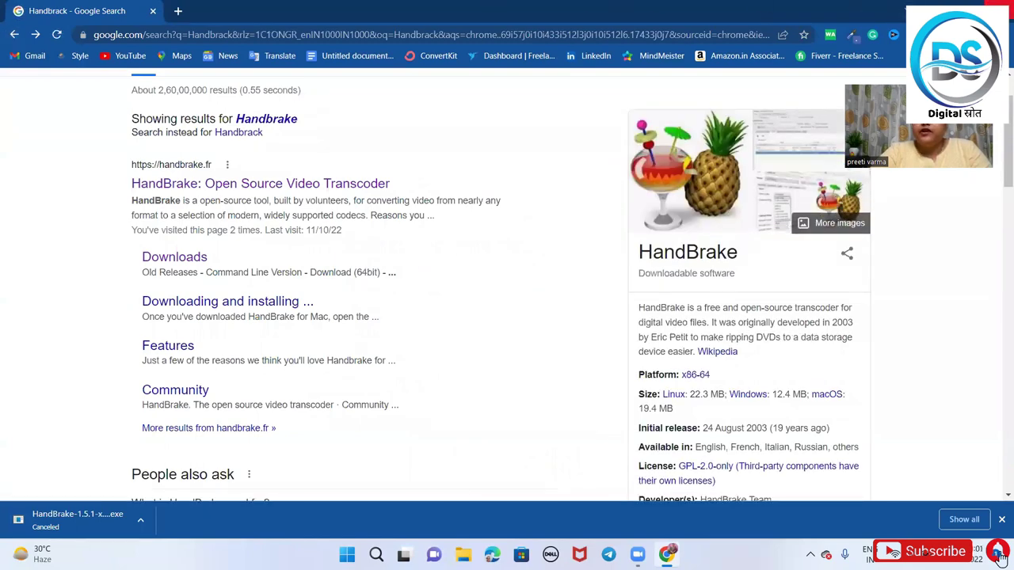
Close the browser, then launch HandBrake from the desktop and load the single file video 1 as the source
click(1003, 10)
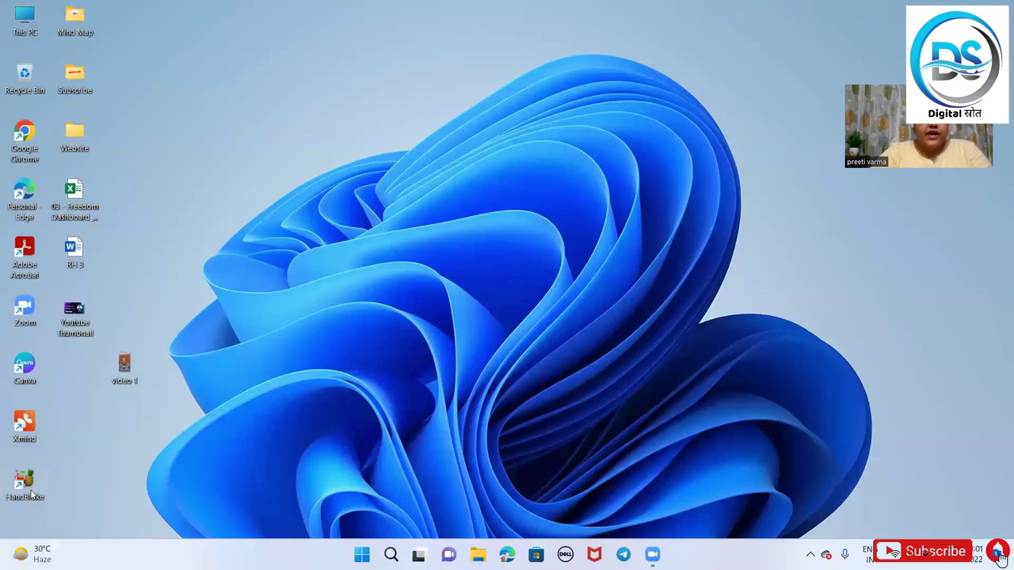
double_click(31, 491)
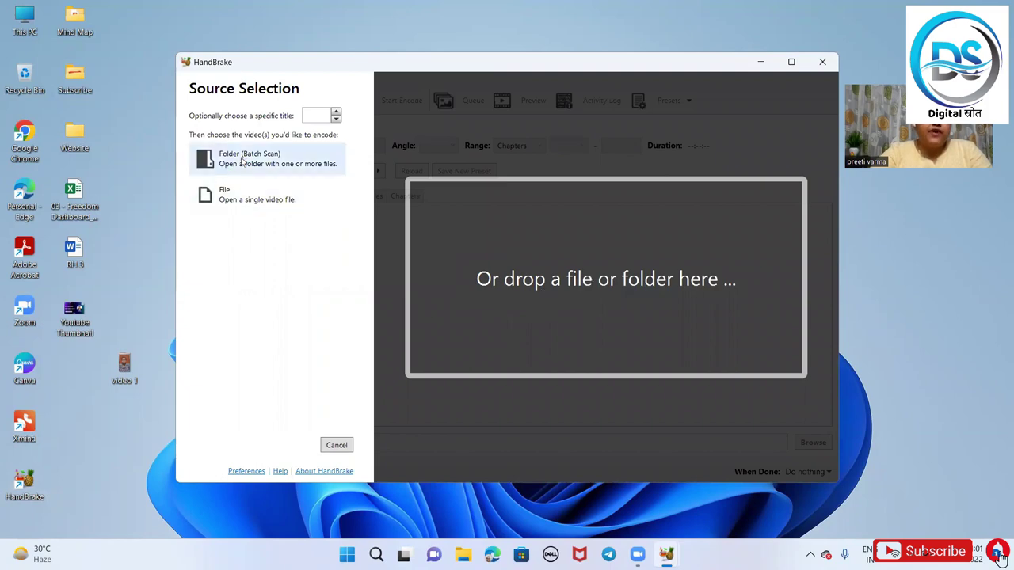
click(230, 199)
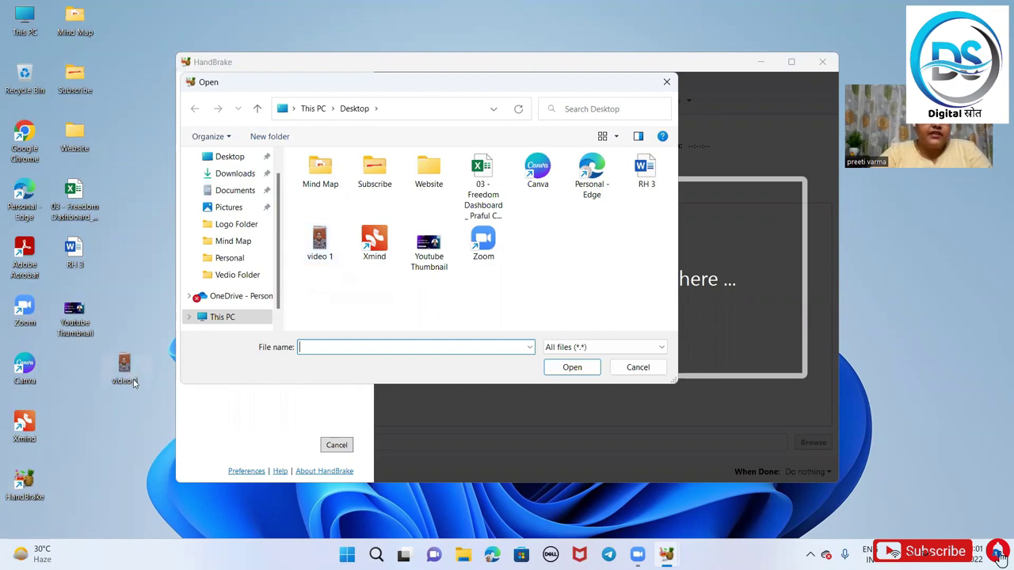
click(321, 252)
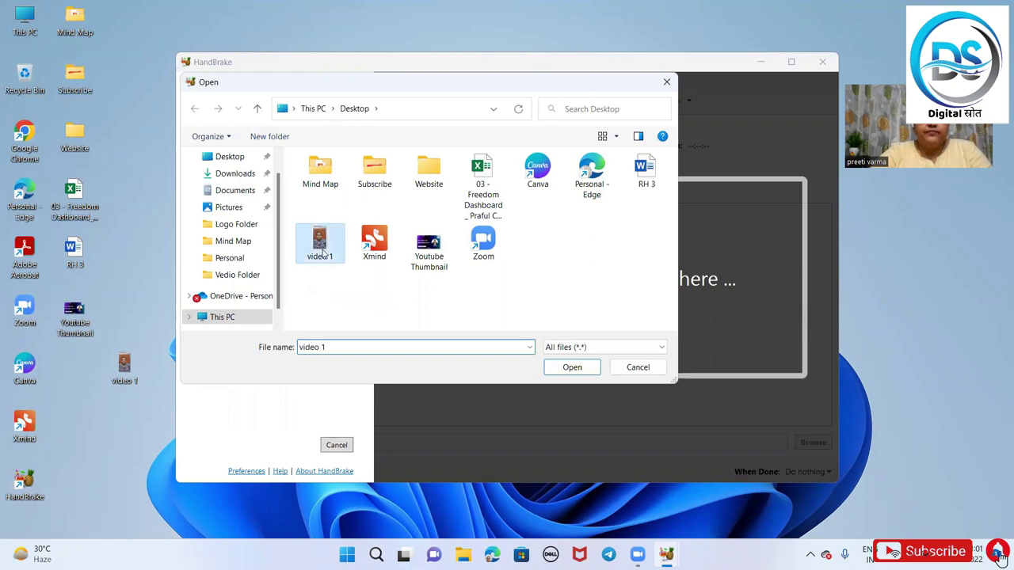
click(572, 368)
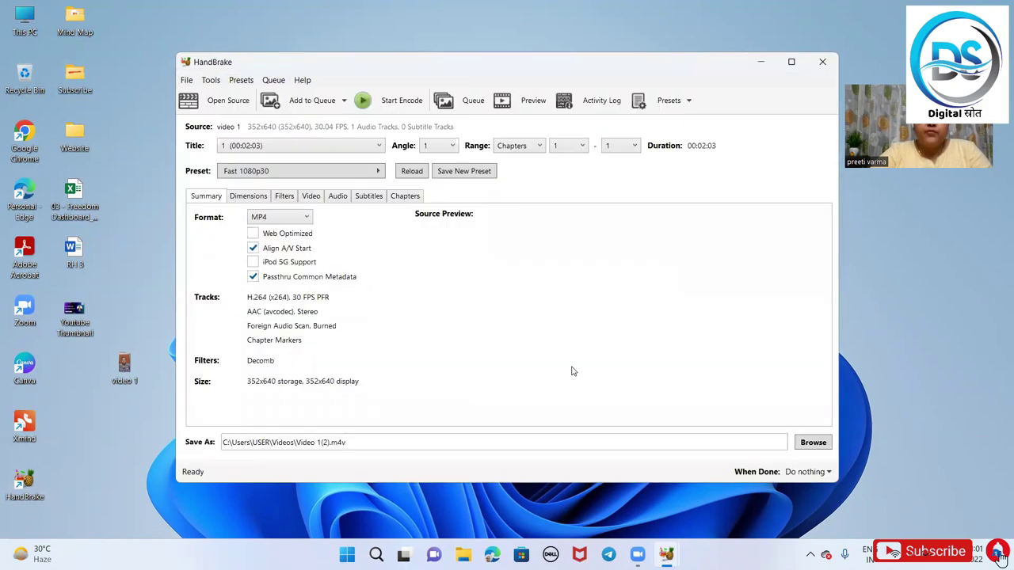
Set the video framerate to Same as source with Constant Framerate, and maximize the HandBrake window
click(246, 198)
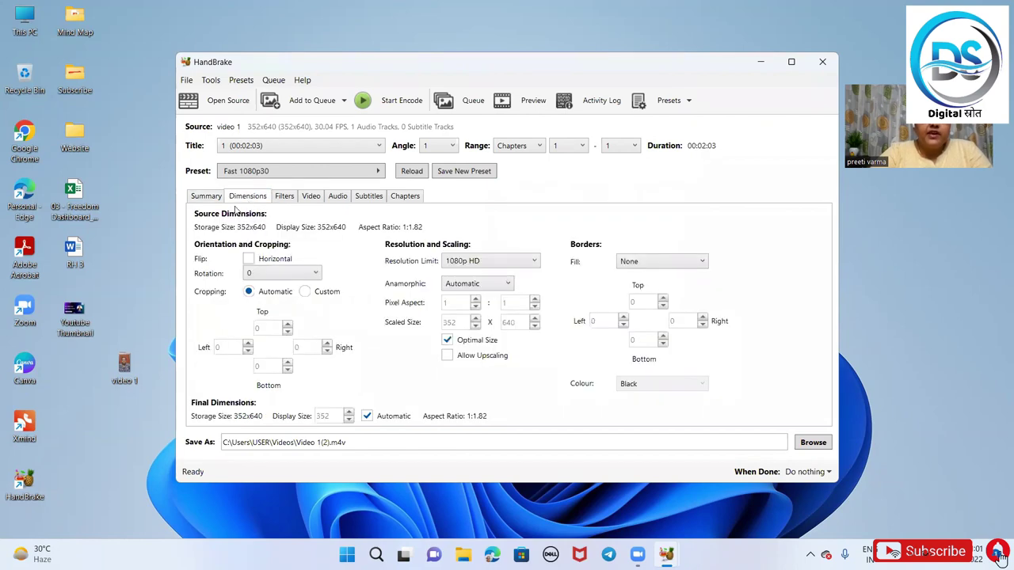
click(284, 197)
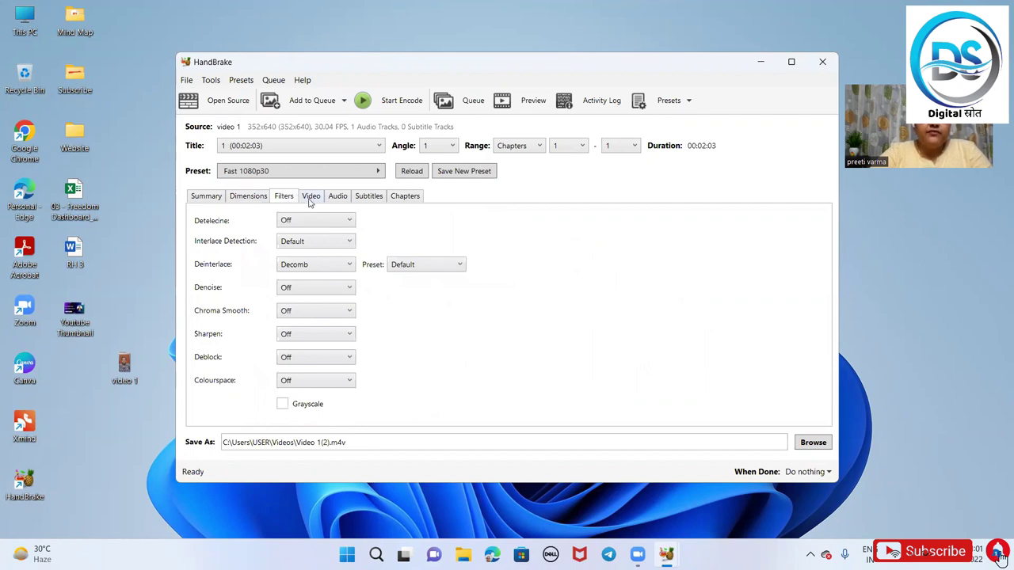
click(310, 198)
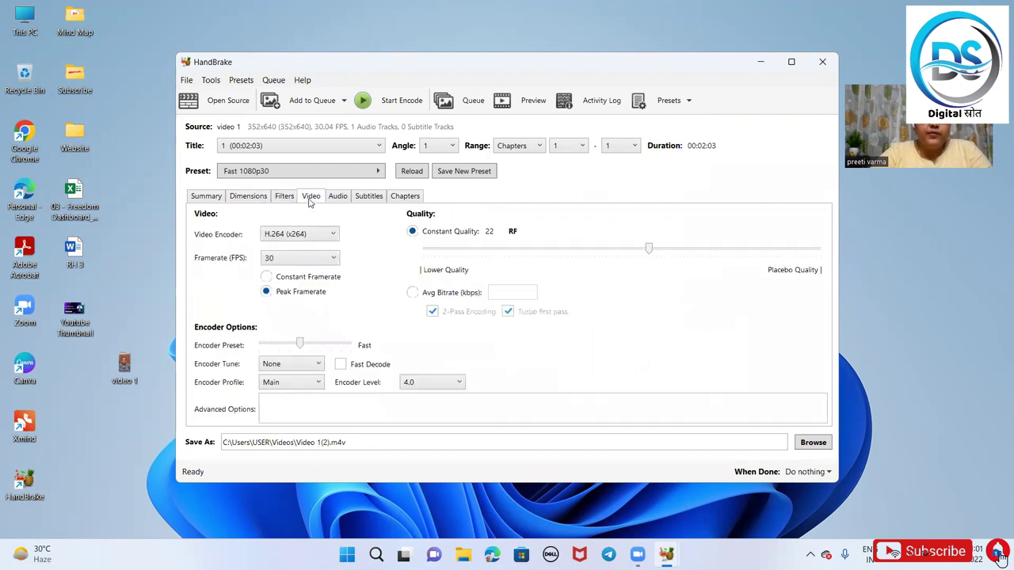
click(333, 259)
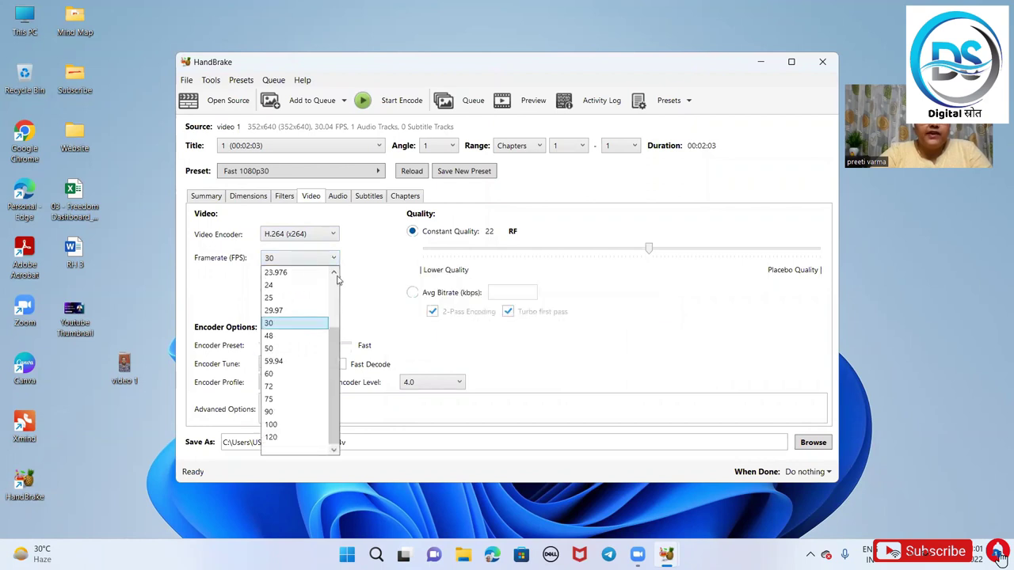
click(334, 272)
click(334, 272)
click(334, 272)
click(334, 272)
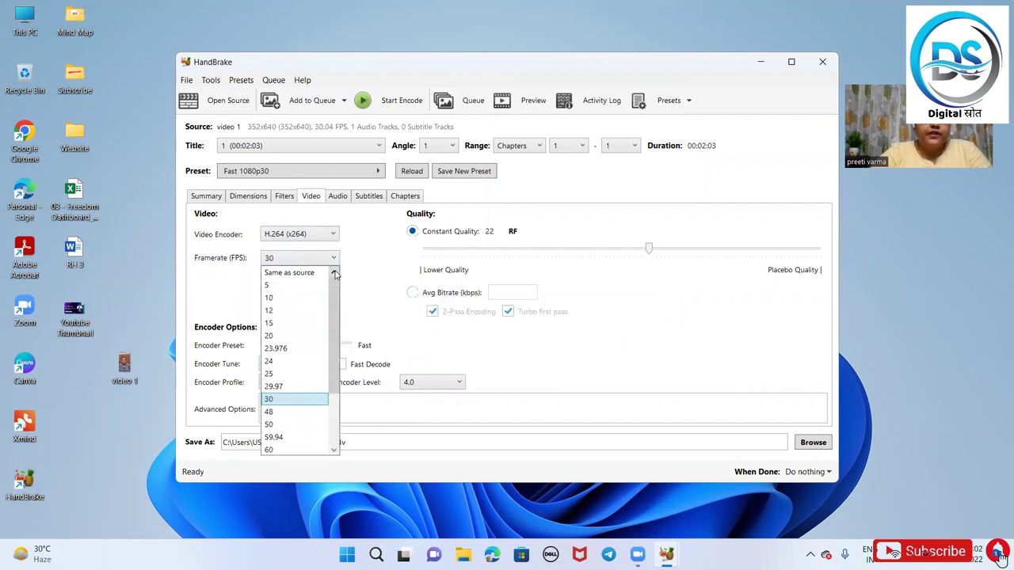
click(290, 273)
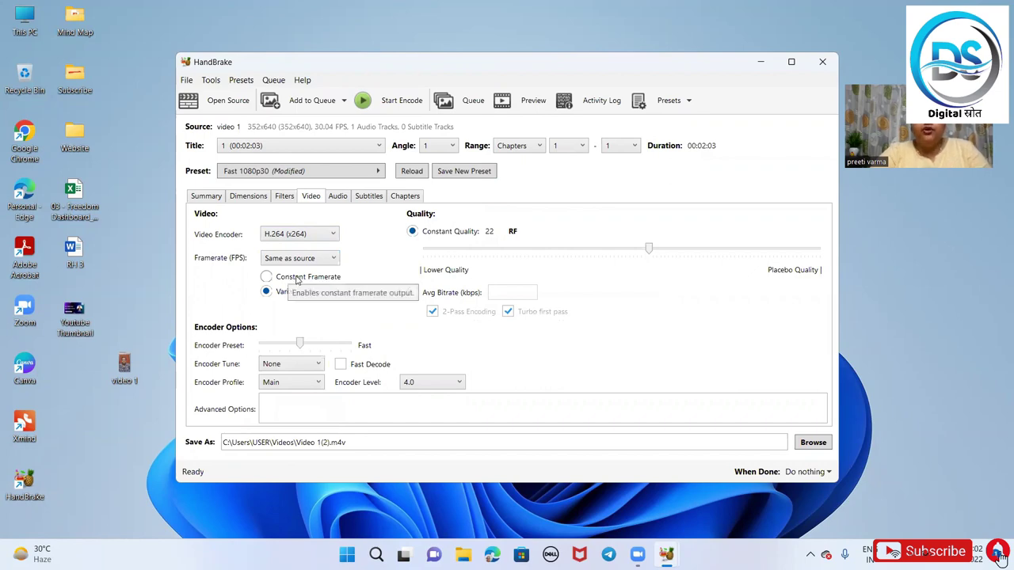
key(super+Up)
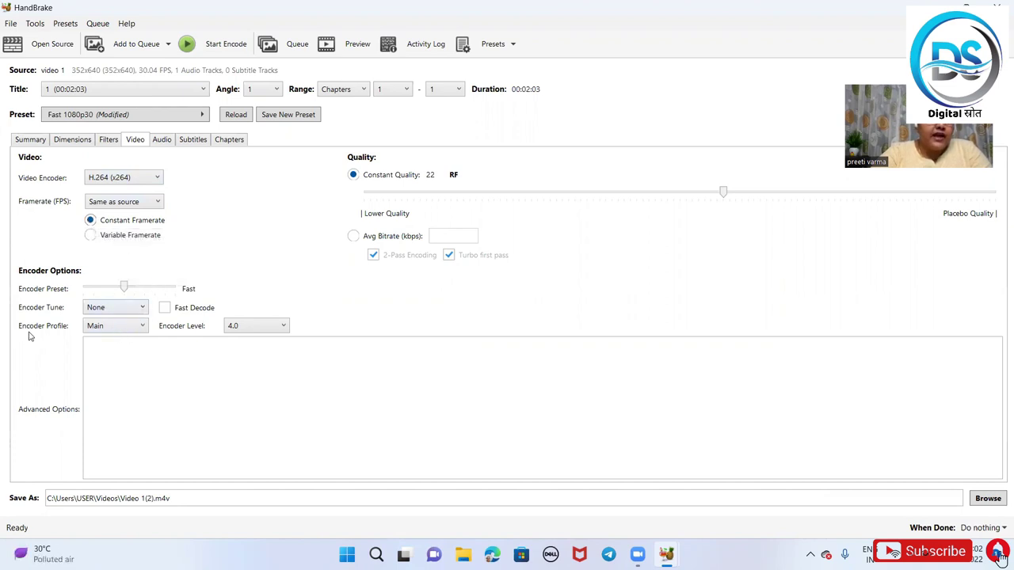
Set both the encoder profile and the encoder level to Auto
click(143, 328)
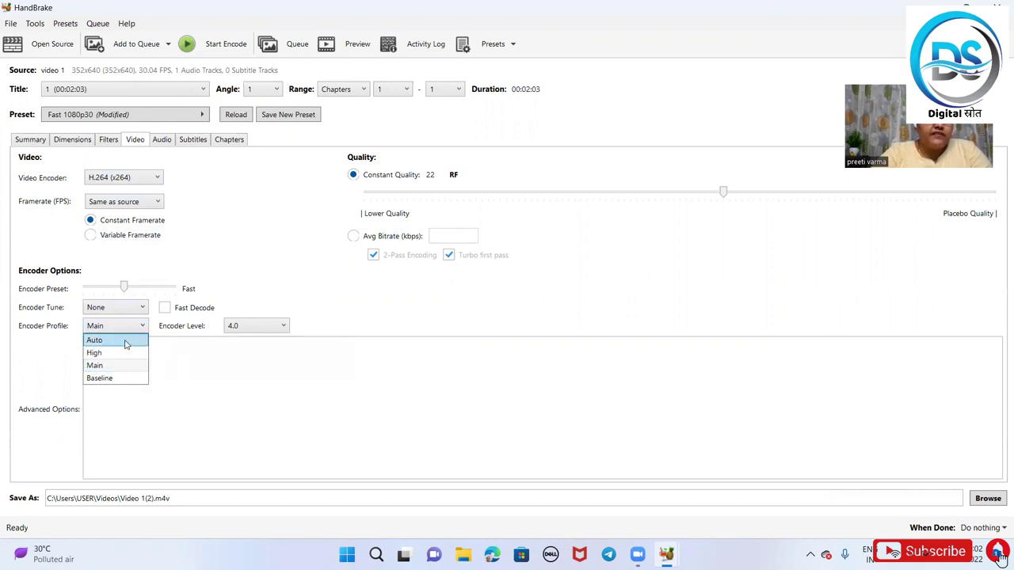
click(125, 342)
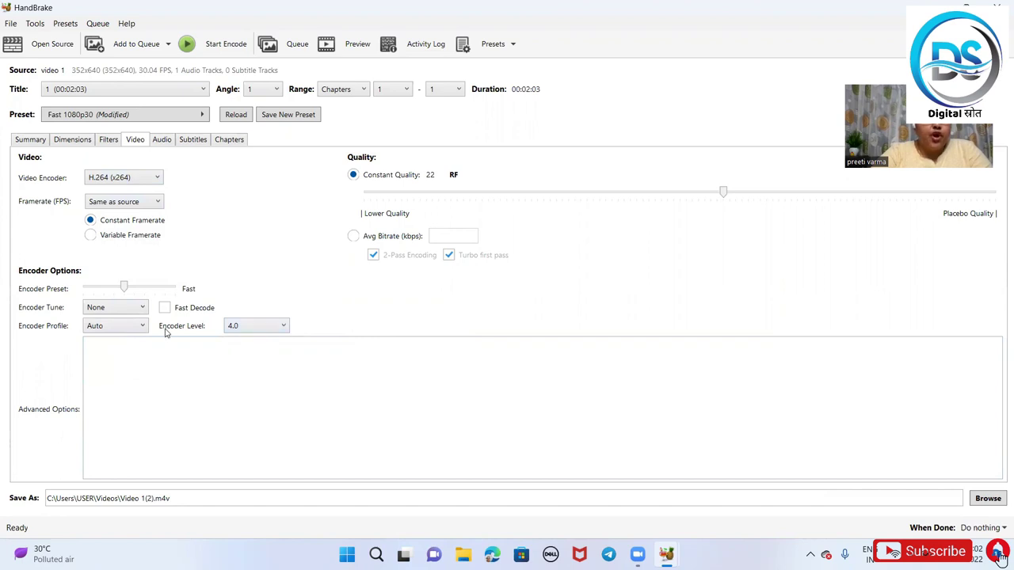
click(280, 325)
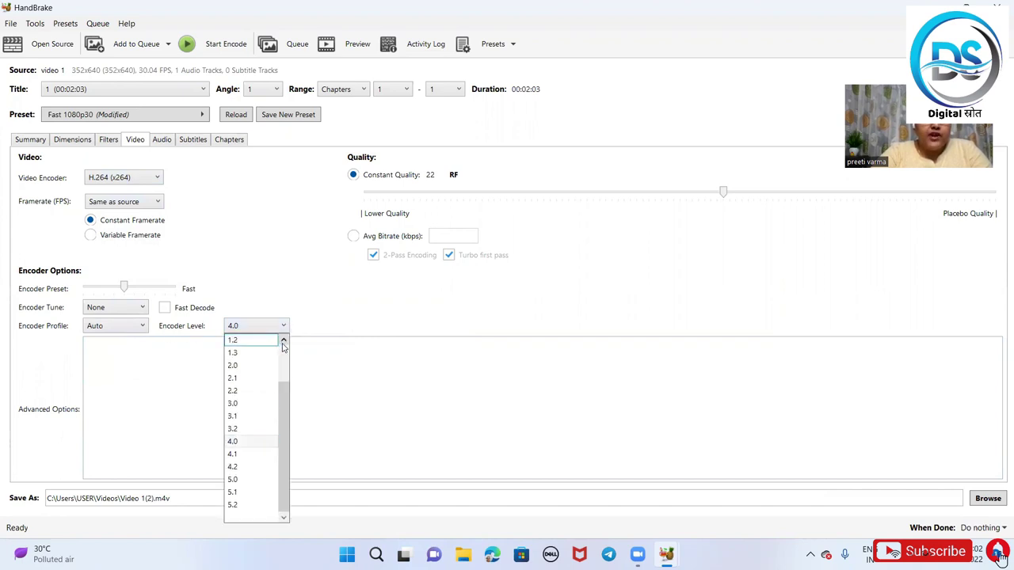
click(282, 343)
click(283, 342)
click(283, 343)
click(283, 342)
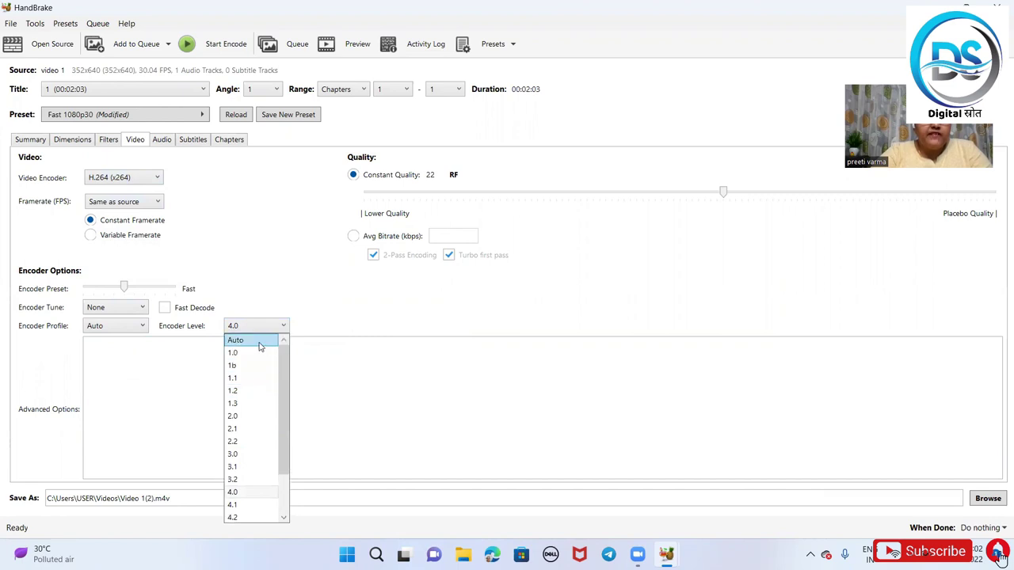
click(256, 341)
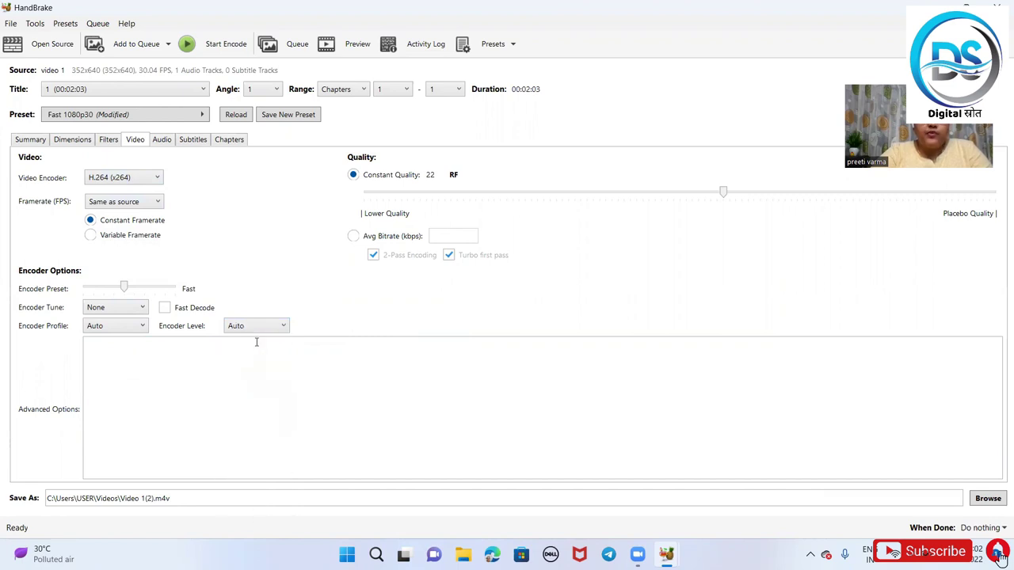
Lower the video's constant quality to RF 30
click(163, 140)
click(134, 141)
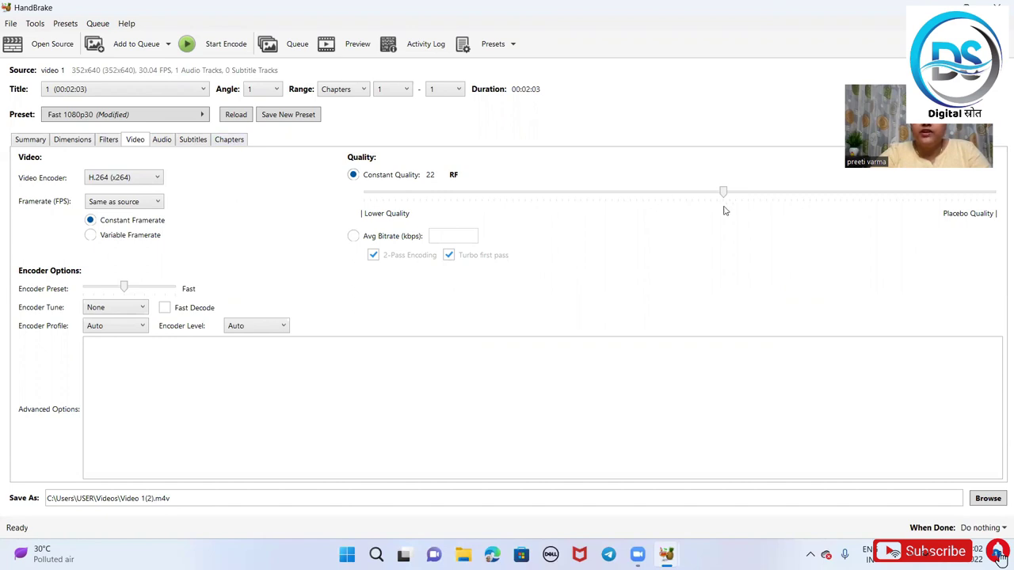
drag(725, 192, 623, 210)
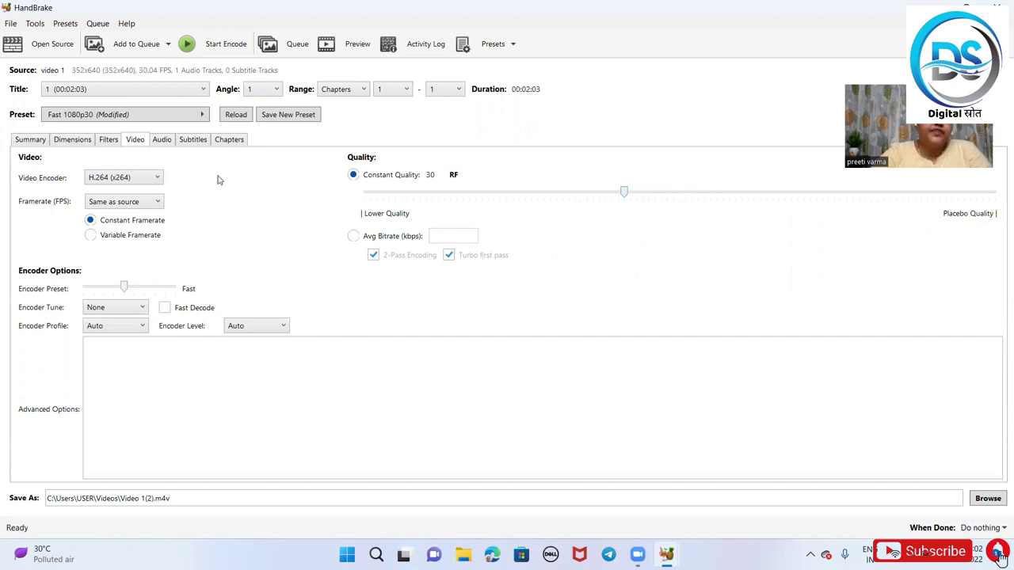
Review the audio, subtitle and chapter settings for the video
click(162, 141)
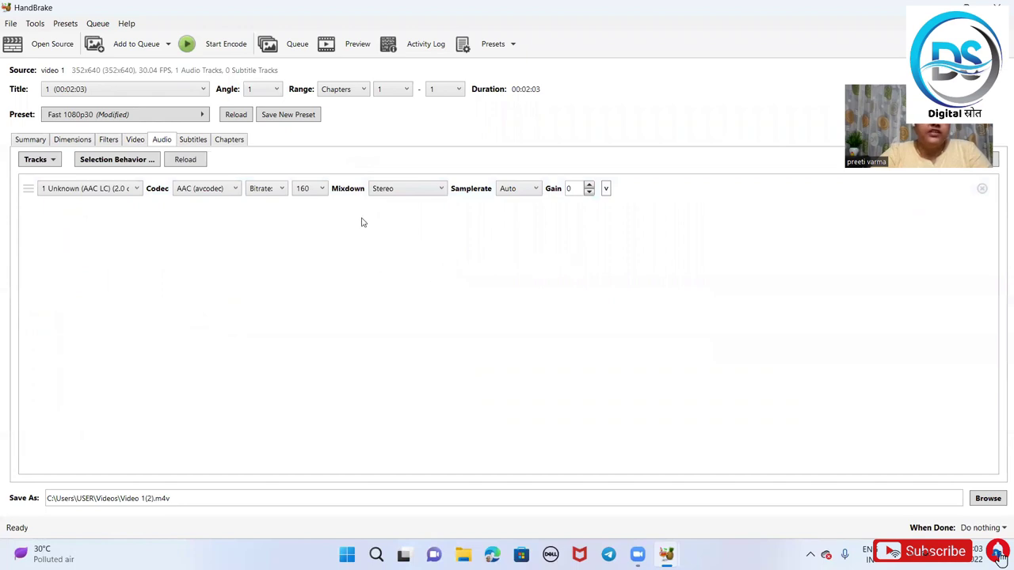
click(194, 140)
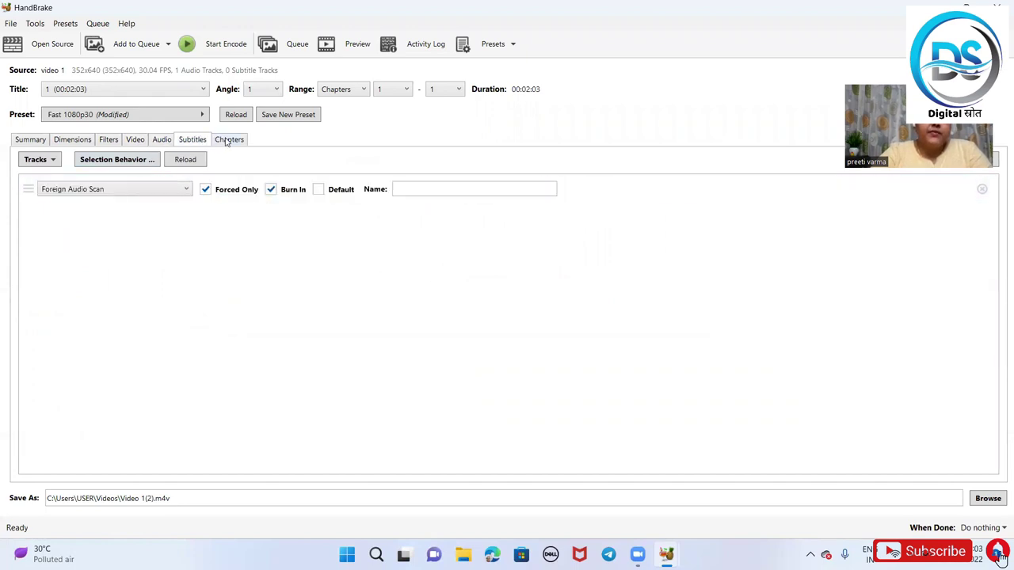
click(226, 142)
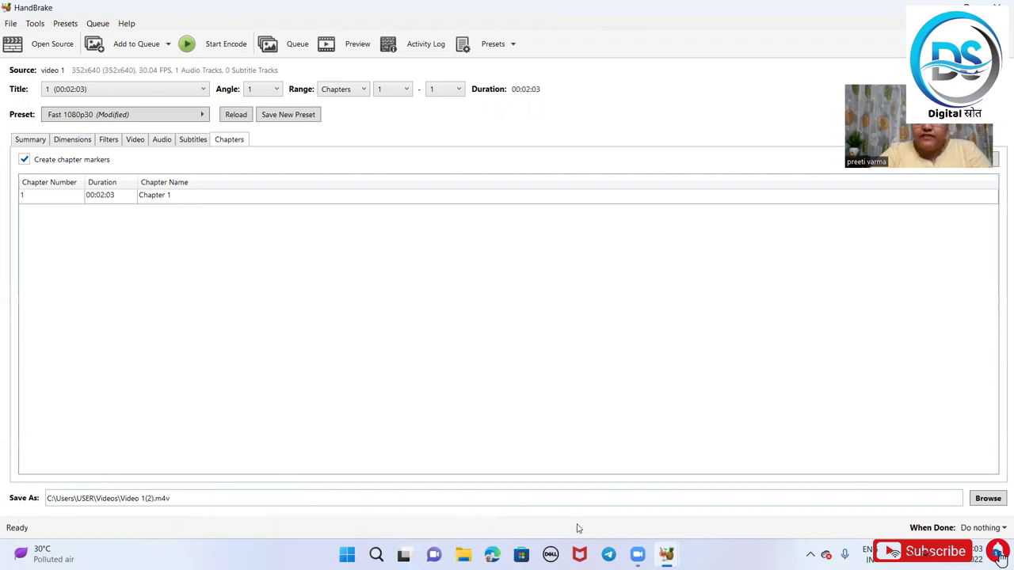
Name the output file Compress in the Videos folder as mp4 and start the encode
click(988, 499)
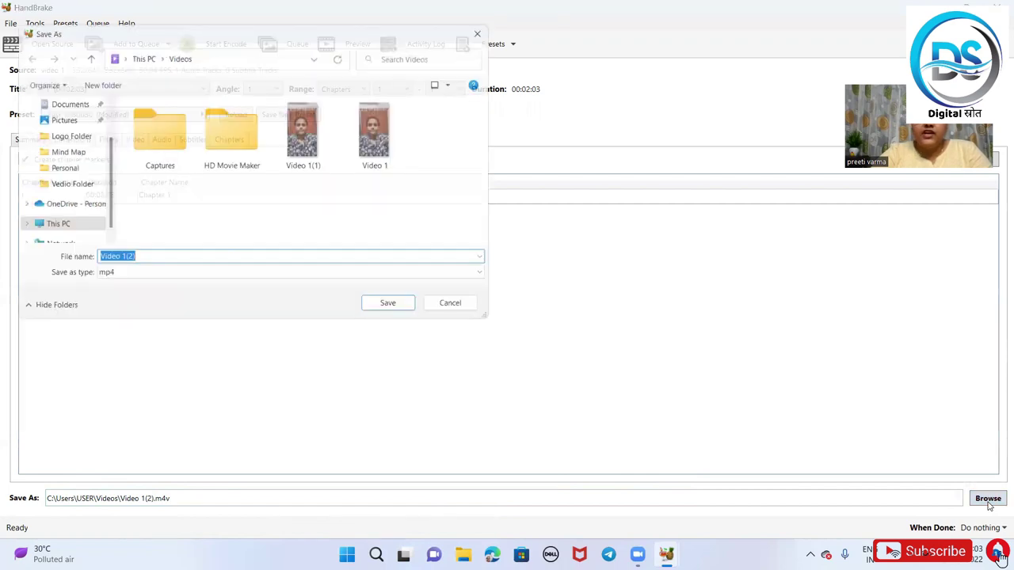
click(131, 263)
key(BackSpace)
key(BackSpace)
key(BackSpace)
key(BackSpace)
key(BackSpace)
key(BackSpace)
key(BackSpace)
key(BackSpace)
key(BackSpace)
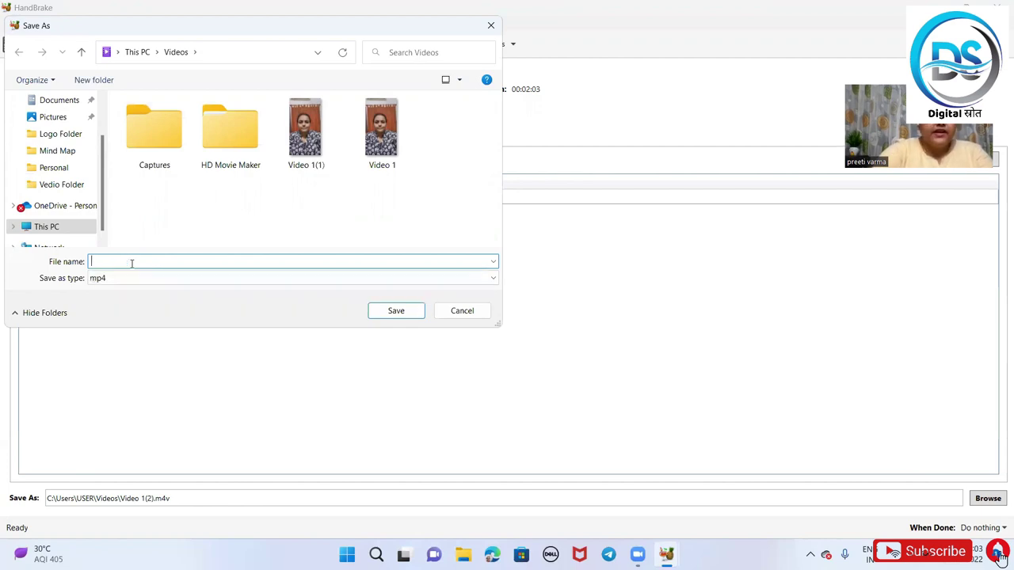
text(Compress)
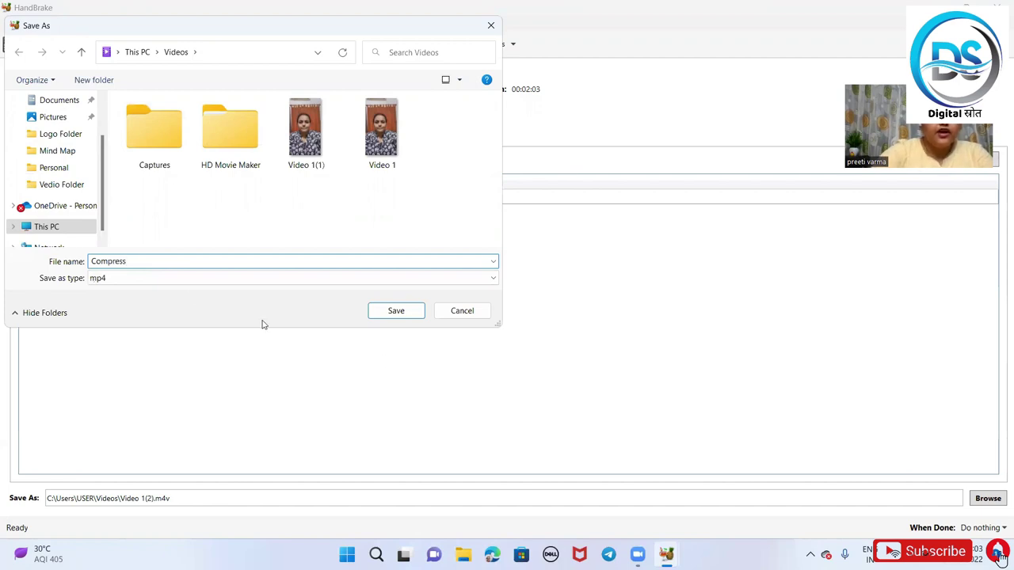
click(396, 311)
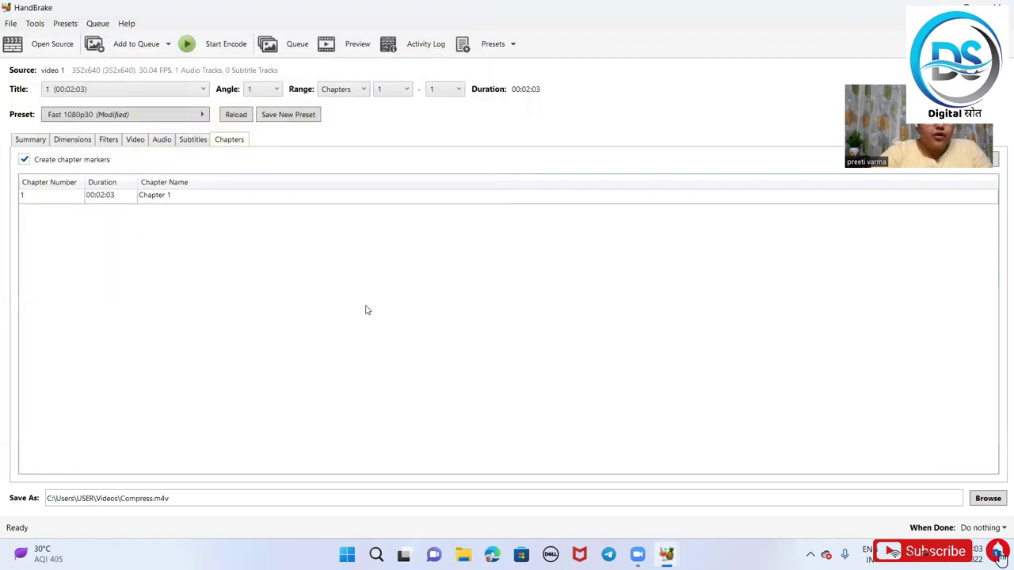
click(214, 49)
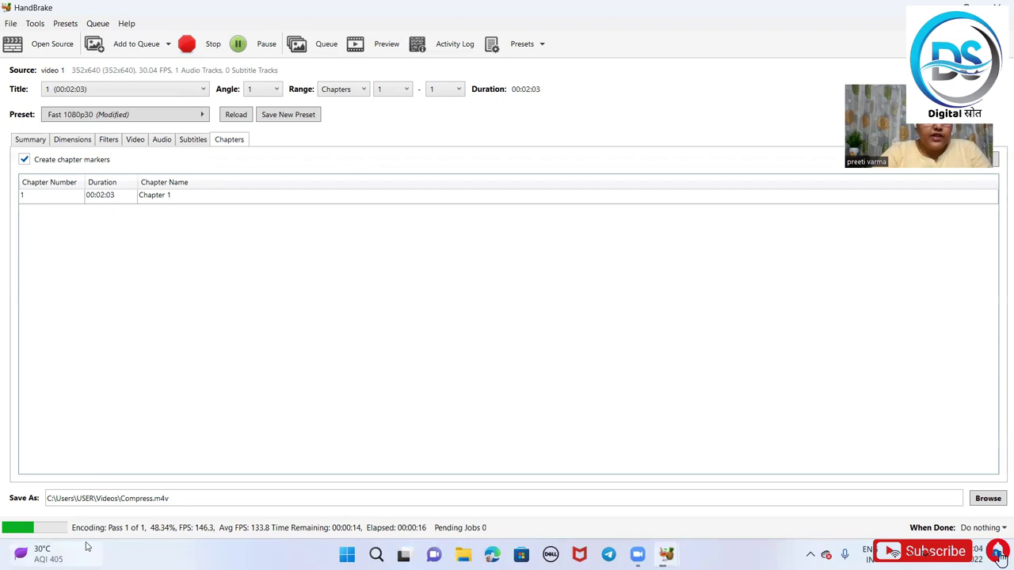
Wait for the encode to finish and look through the available When Done actions without choosing one
mouse_move(82, 540)
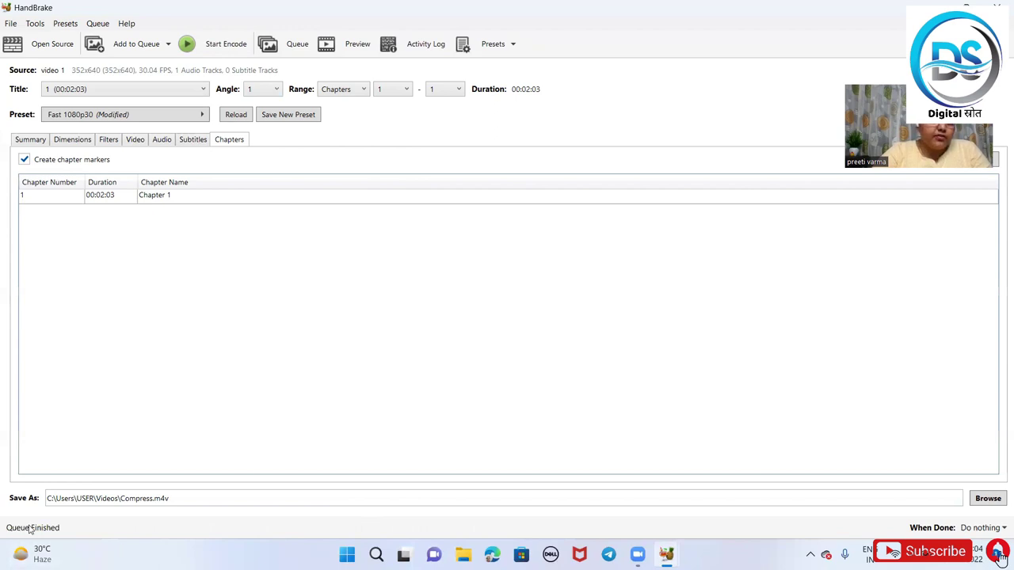
click(940, 531)
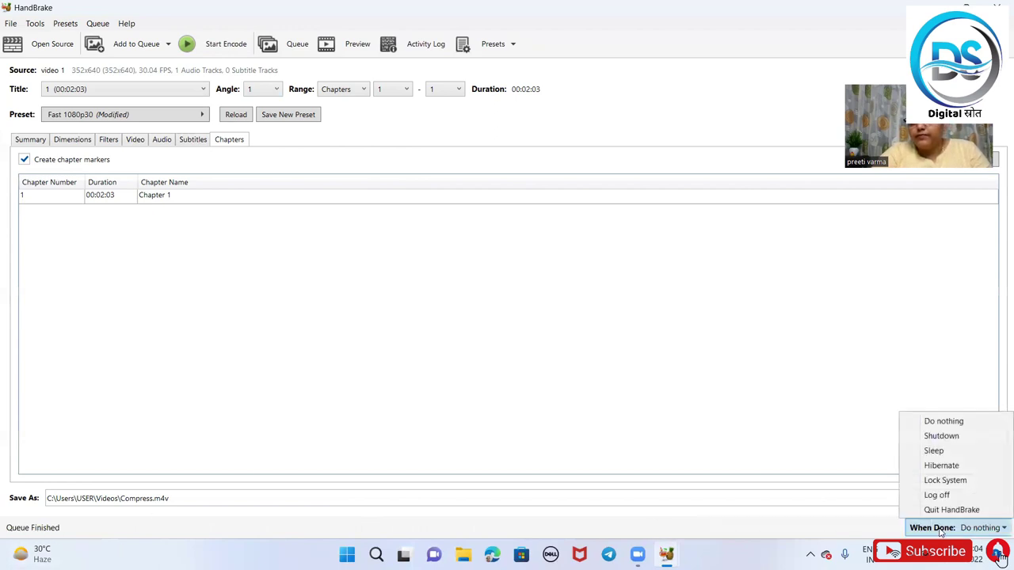
click(833, 395)
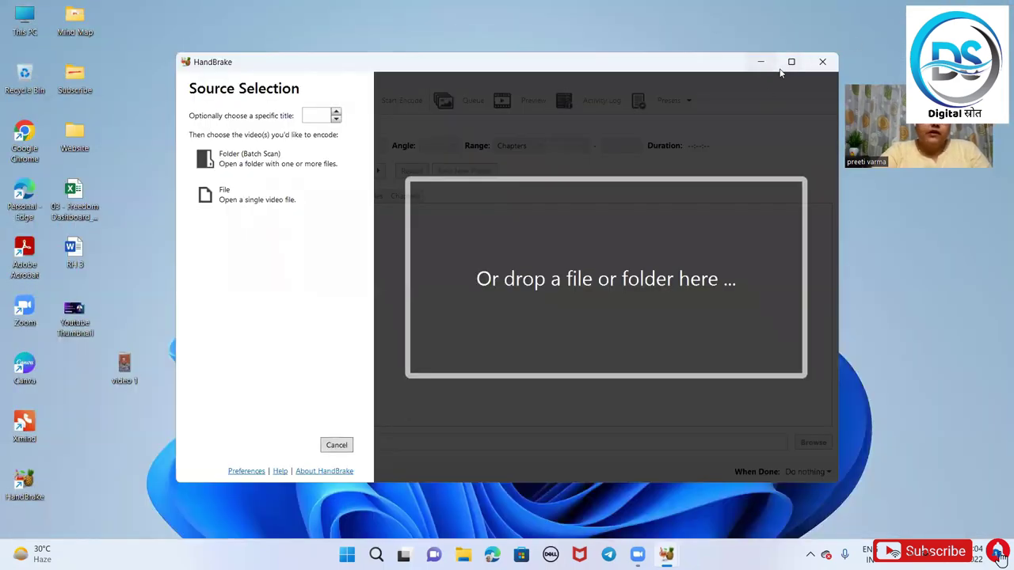
Minimize HandBrake and open the Videos folder in File Explorer
click(762, 63)
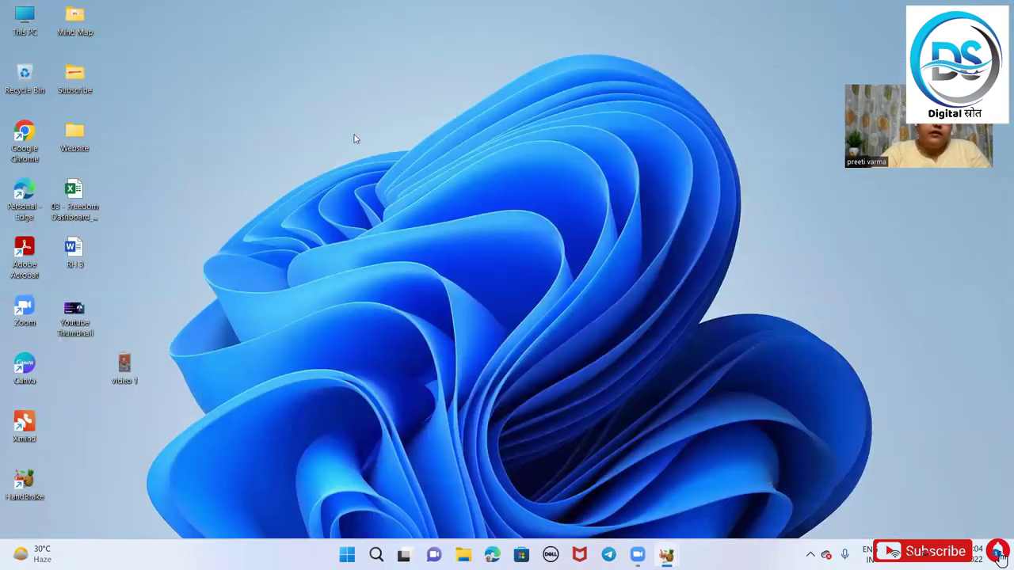
double_click(29, 14)
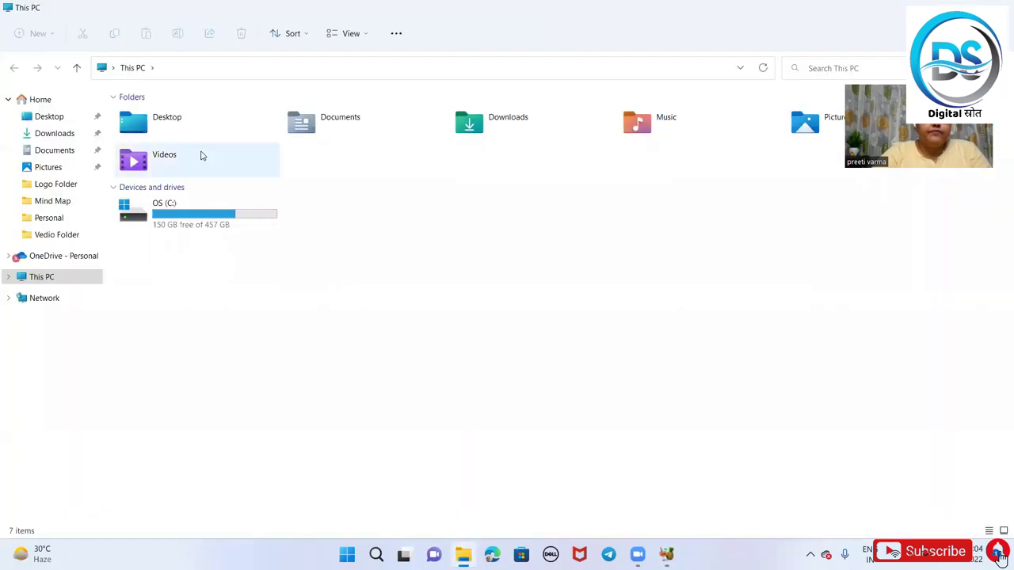
click(202, 159)
double_click(202, 160)
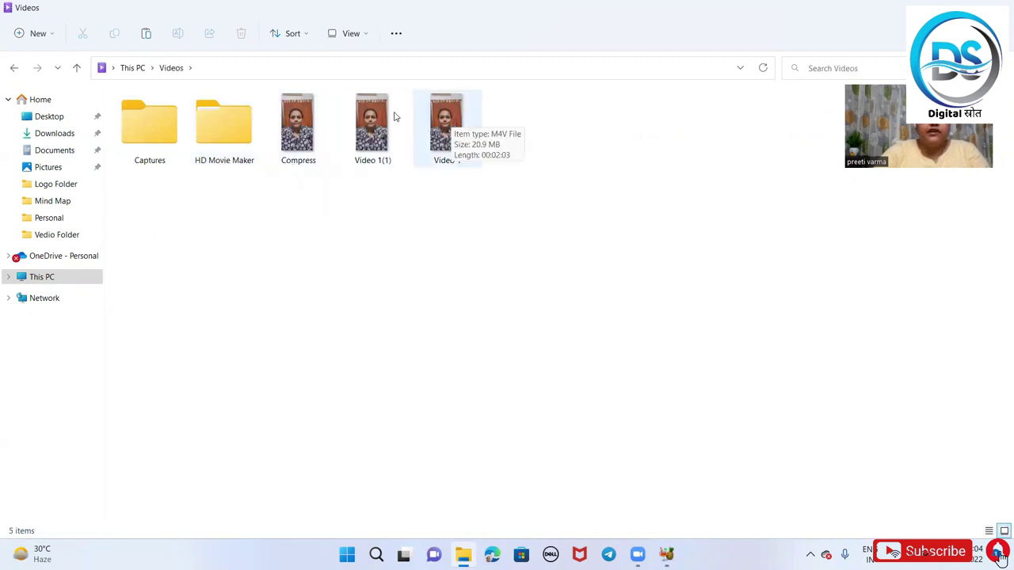
Copy the Compress video from the Videos folder and paste it onto the desktop
right_click(323, 119)
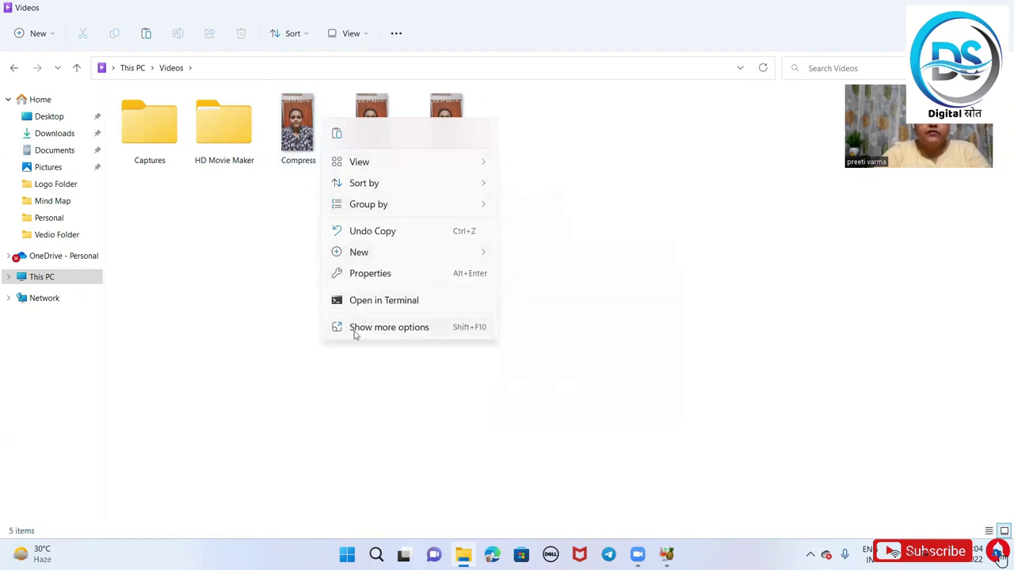
click(306, 158)
right_click(309, 154)
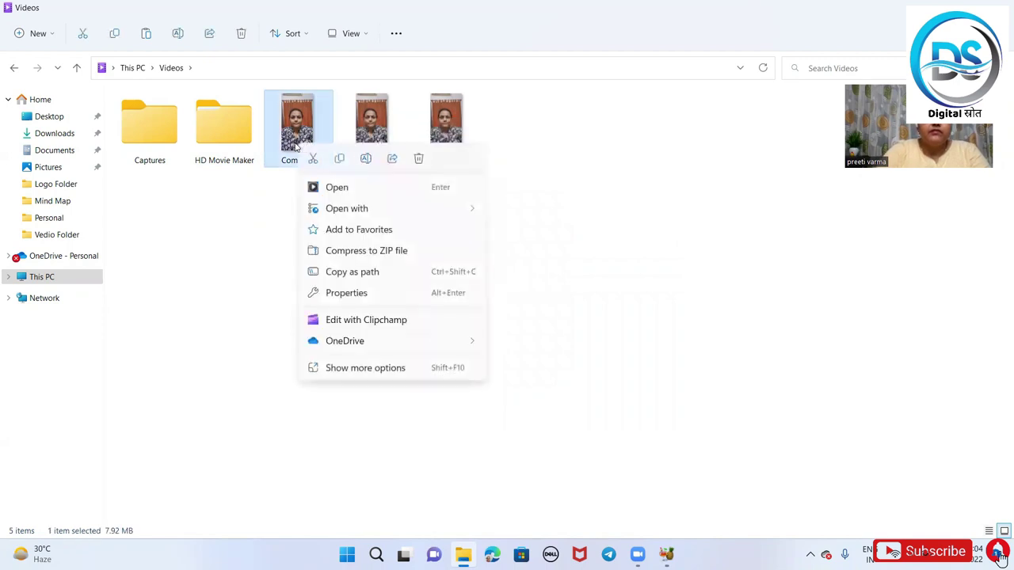
click(340, 160)
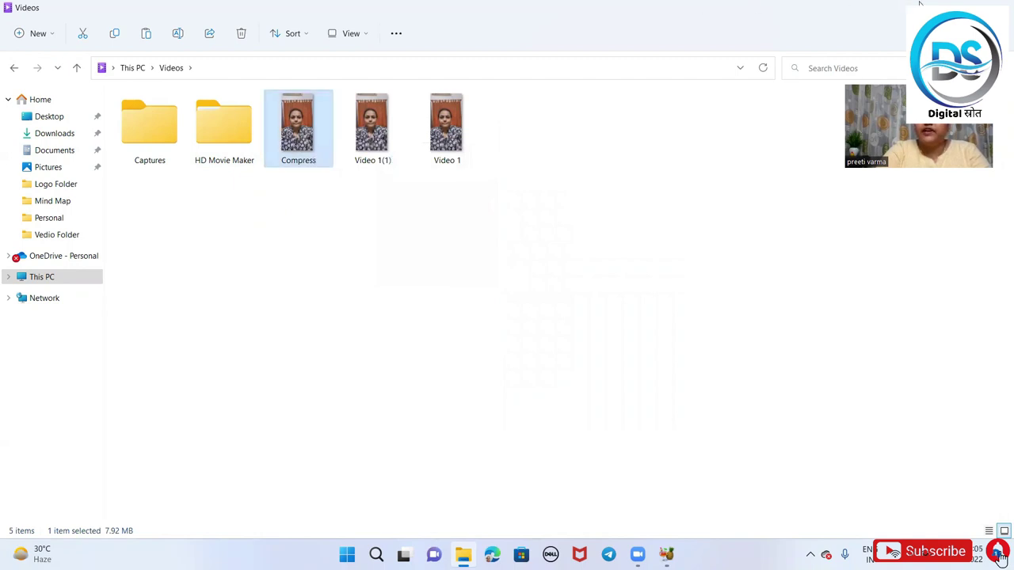
key(super+d)
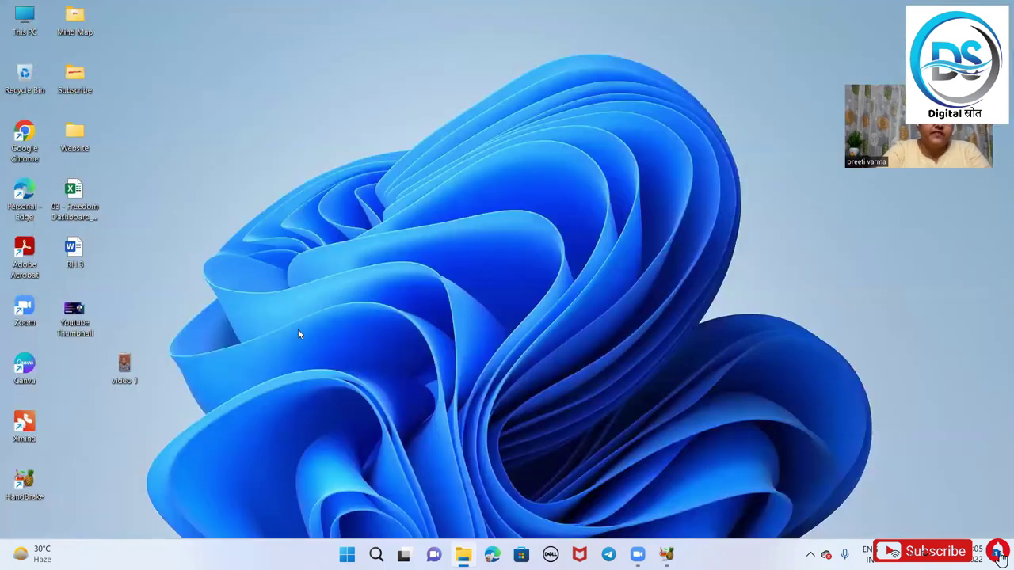
right_click(298, 334)
click(315, 355)
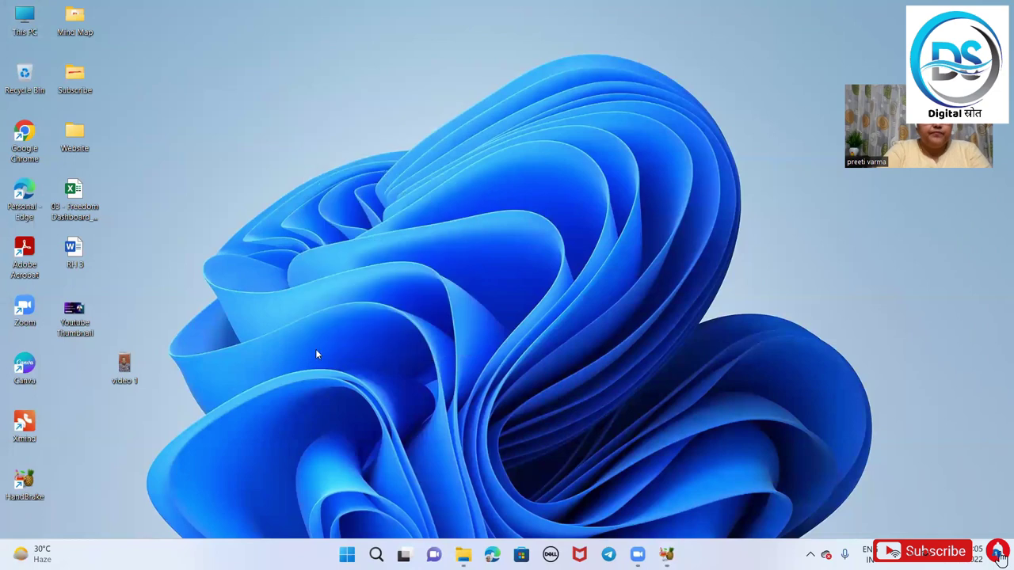
Place the Compress and video 1 files side by side in the desktop's open area and compare their file sizes
drag(131, 373, 383, 261)
drag(71, 366, 284, 203)
drag(362, 238, 357, 129)
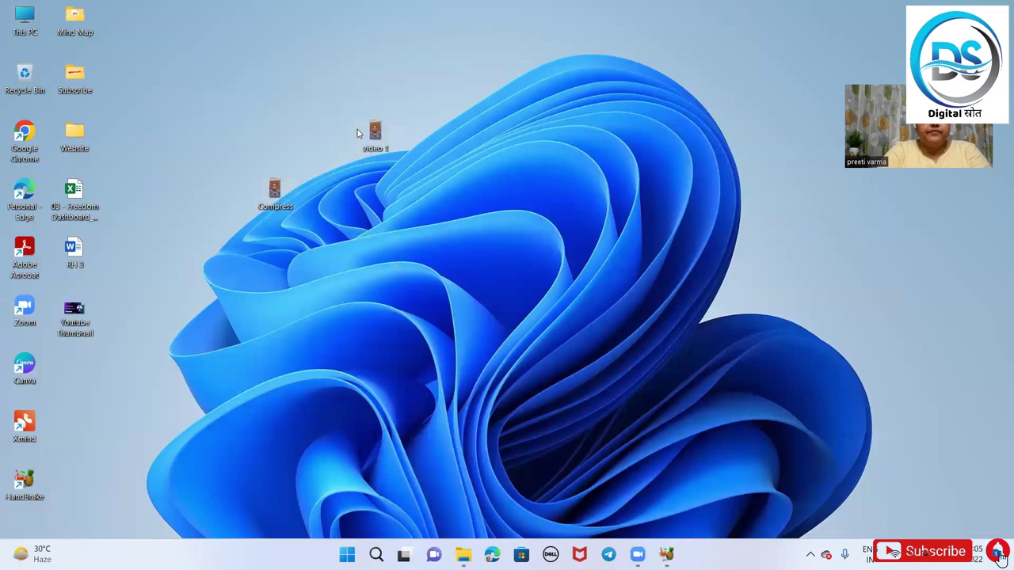
drag(274, 194, 325, 142)
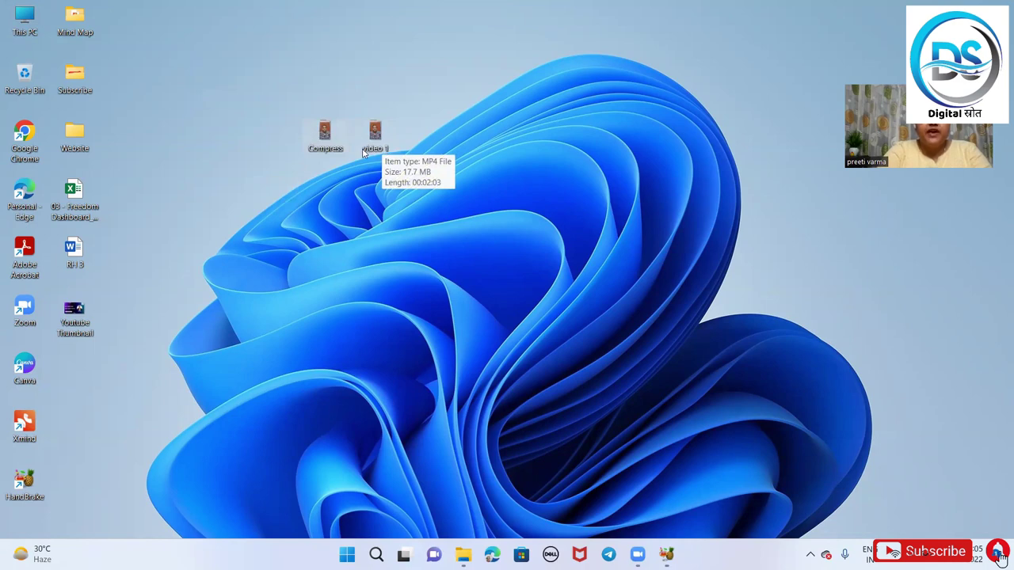
mouse_move(343, 155)
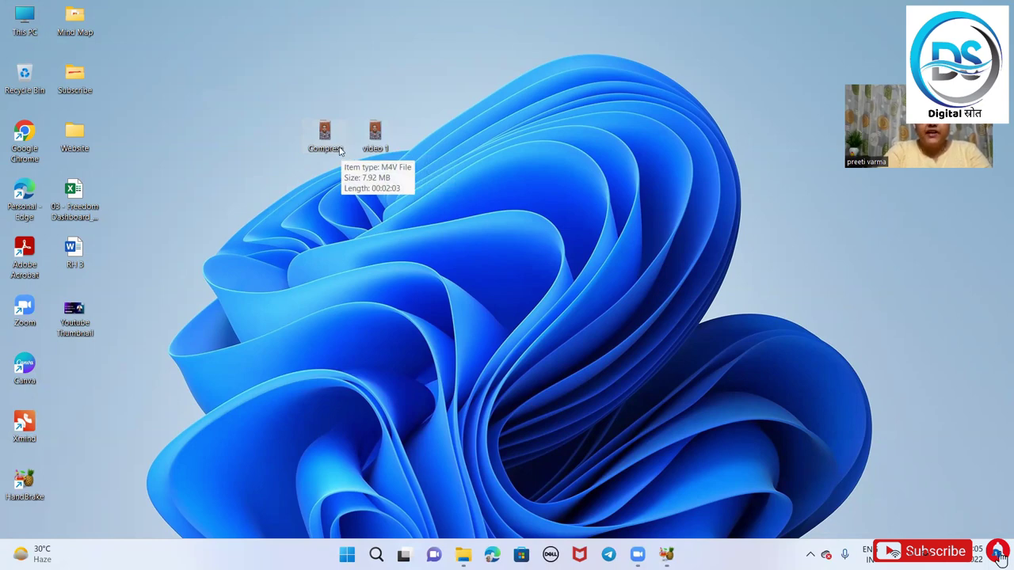
Play the Compress video in Media Player, skip ahead to check its quality, and close the player
double_click(339, 149)
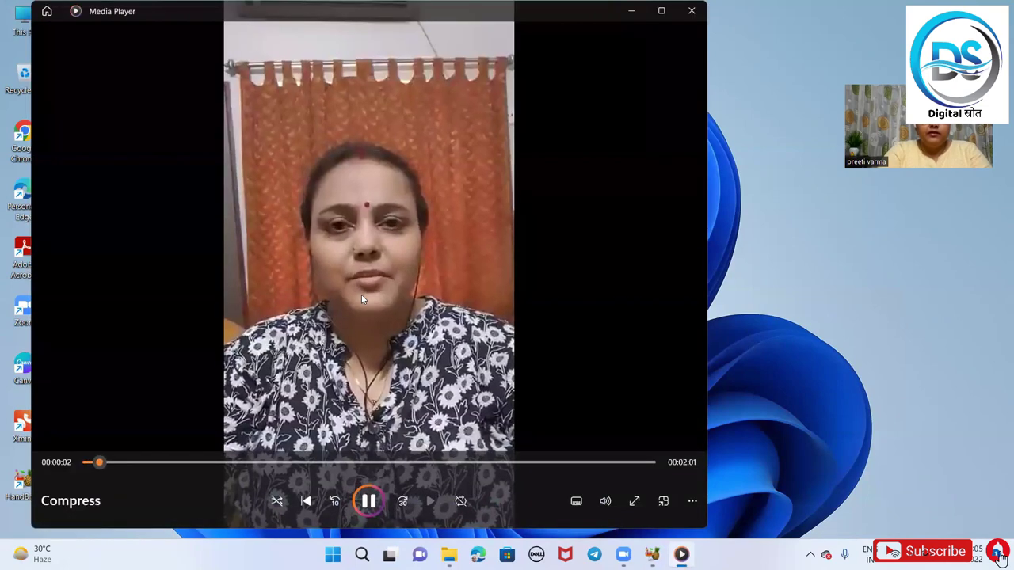
click(137, 462)
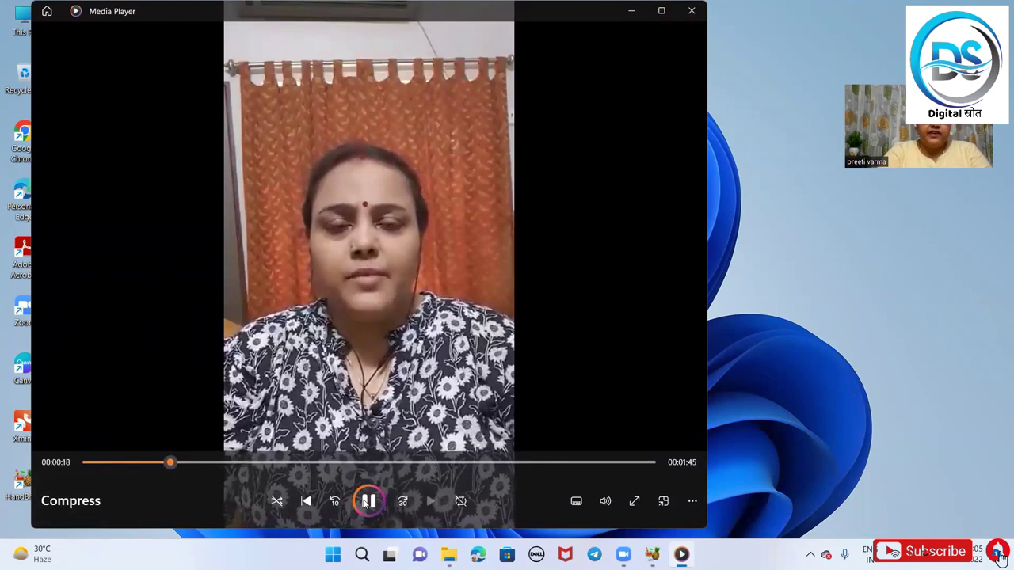
click(367, 502)
click(692, 10)
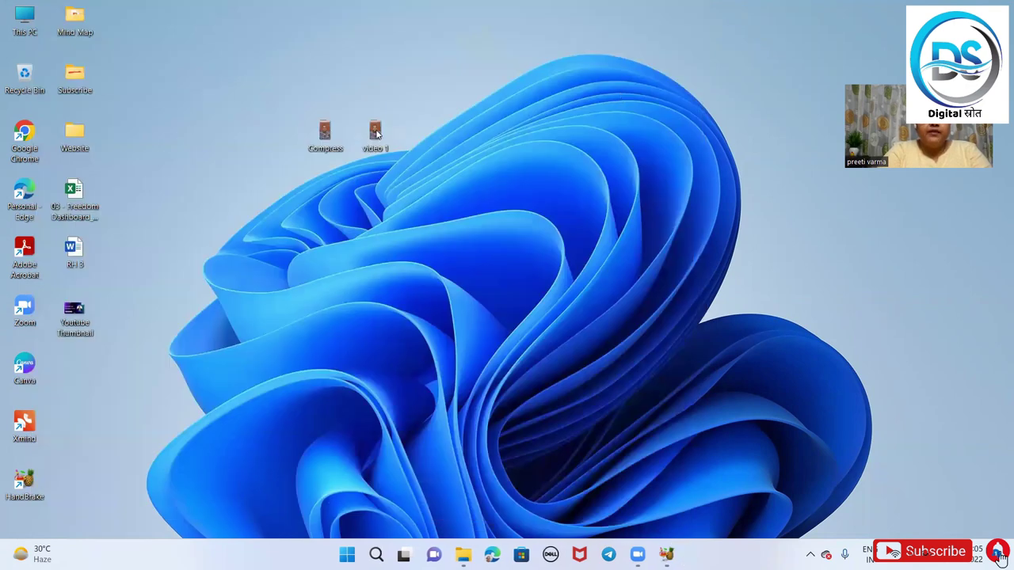
Play the original video 1 in Media Player, check its quality in a maximized and a restored window, and close the player
double_click(375, 133)
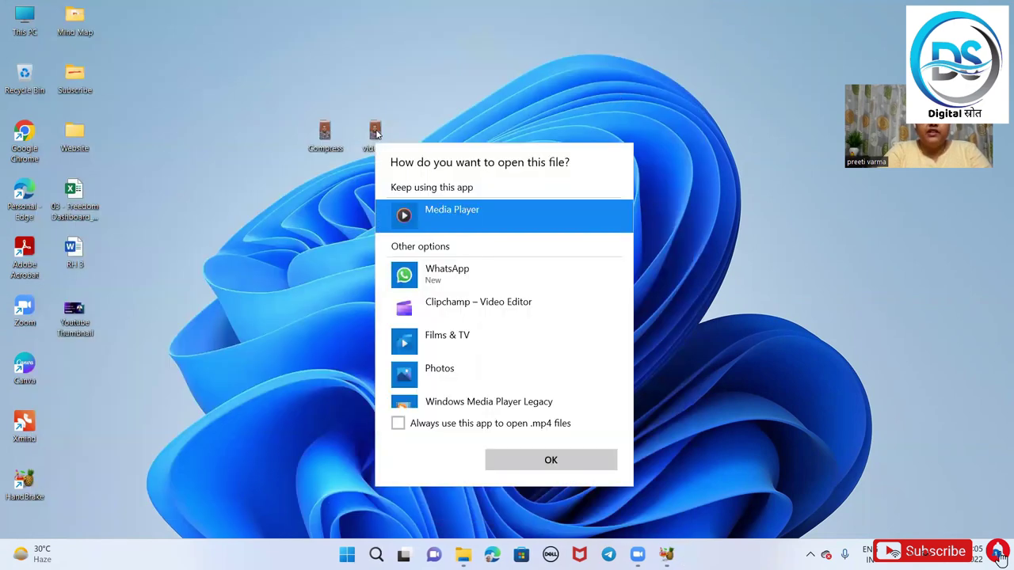
click(452, 211)
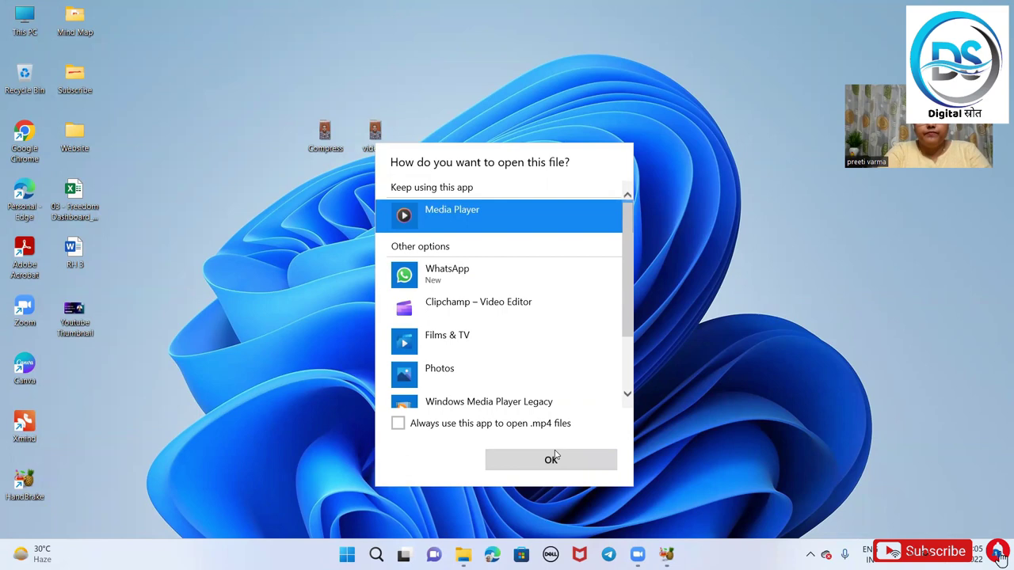
click(555, 468)
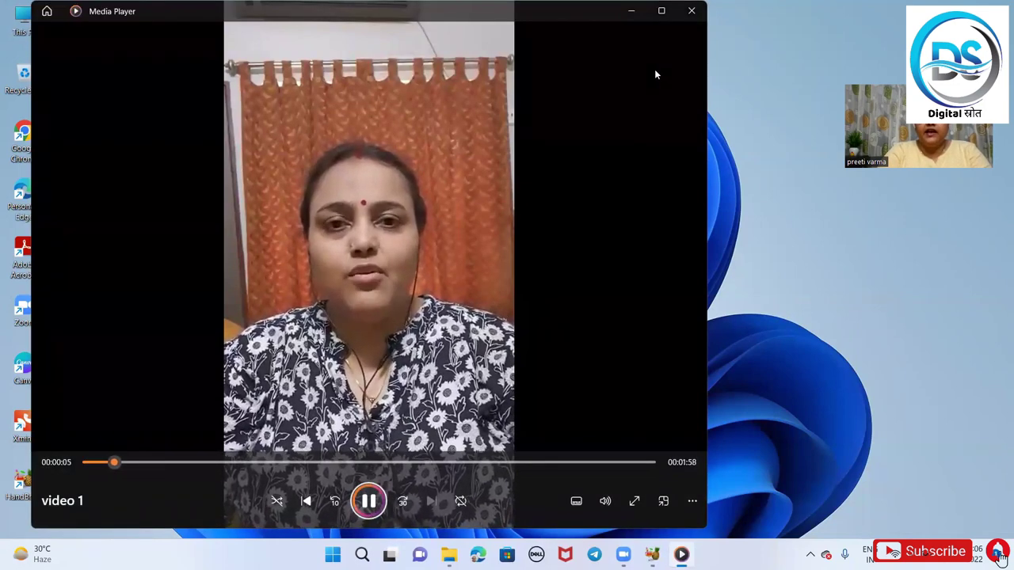
click(661, 10)
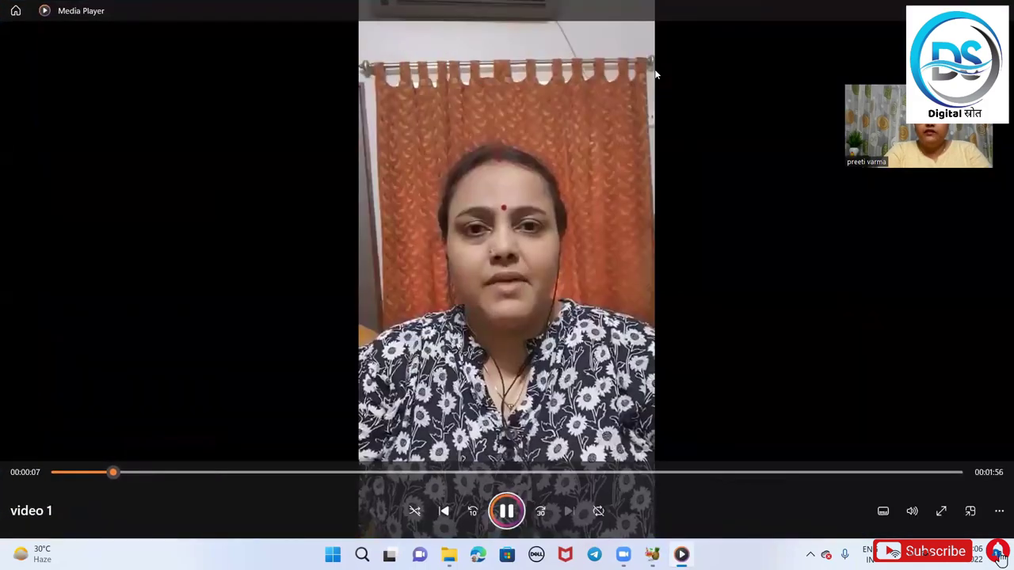
key(super+Down)
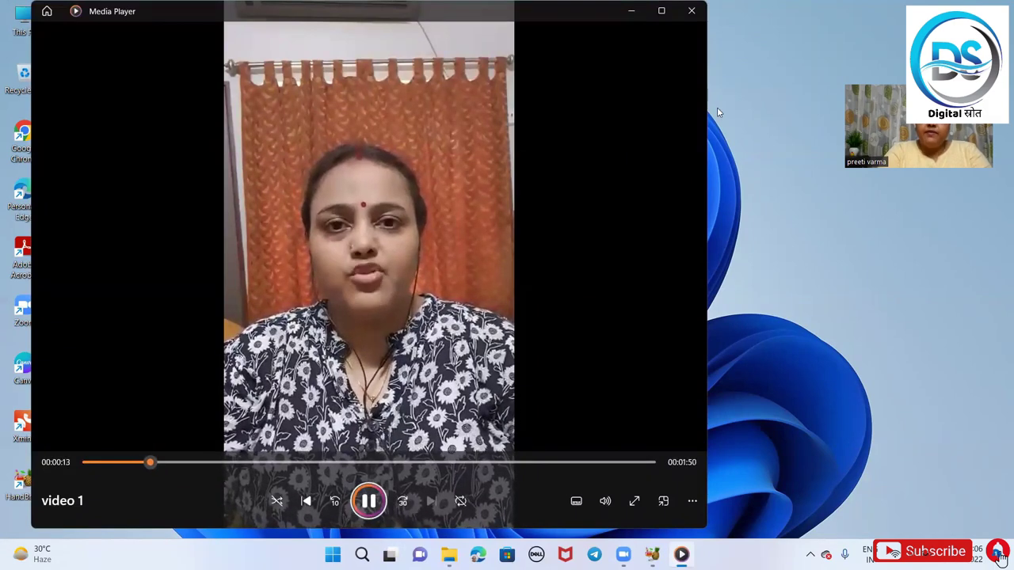
click(700, 7)
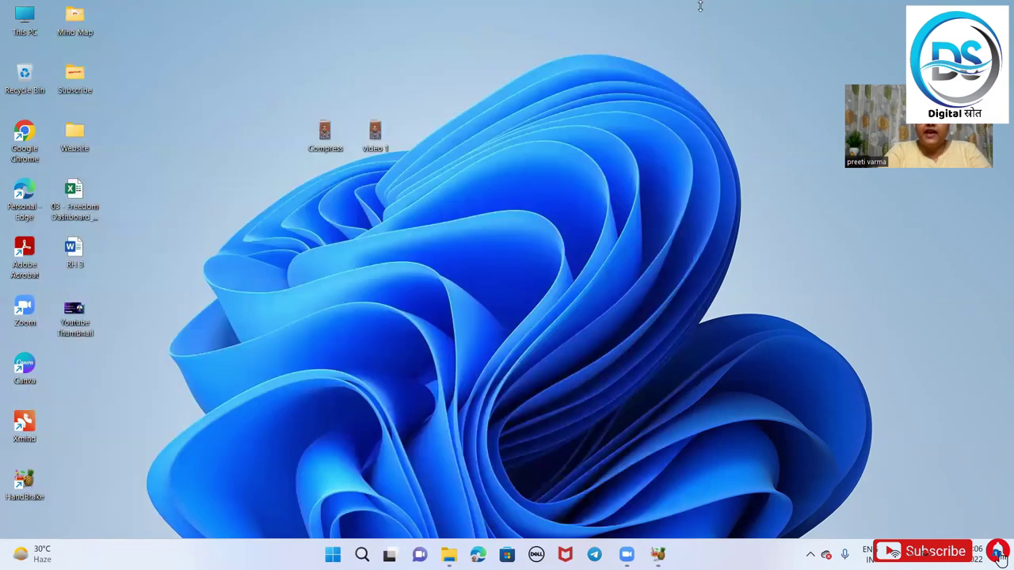